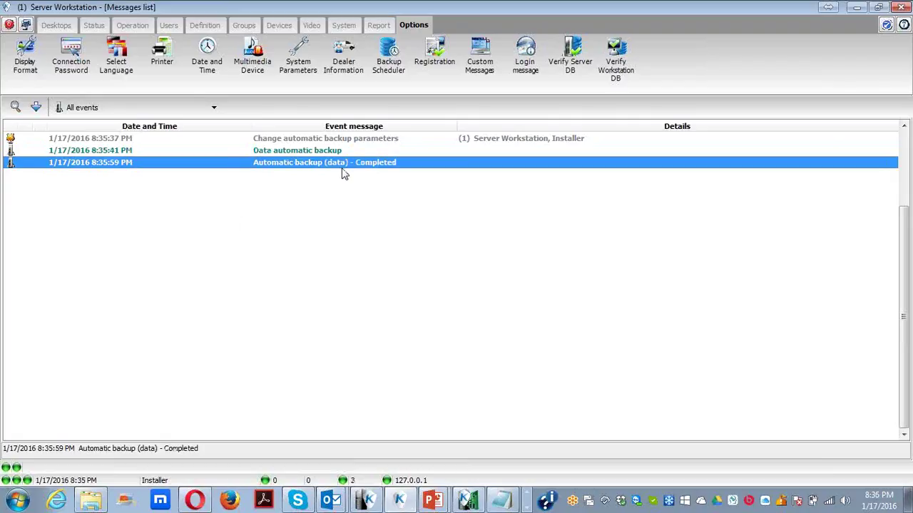
Bring up the site and connection operation window and check which sites or gateways are available for selection.
{"action": "left_click", "coordinate": [136, 27]}
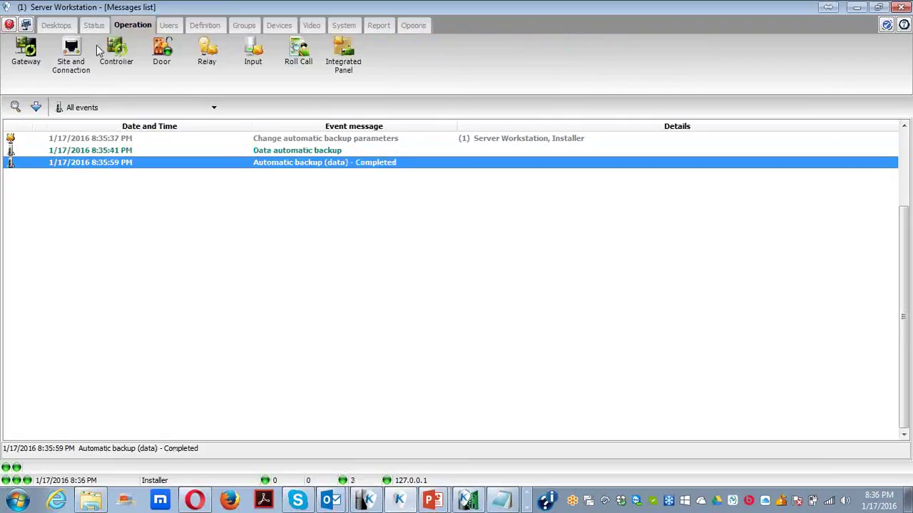
{"action": "left_click", "coordinate": [77, 57]}
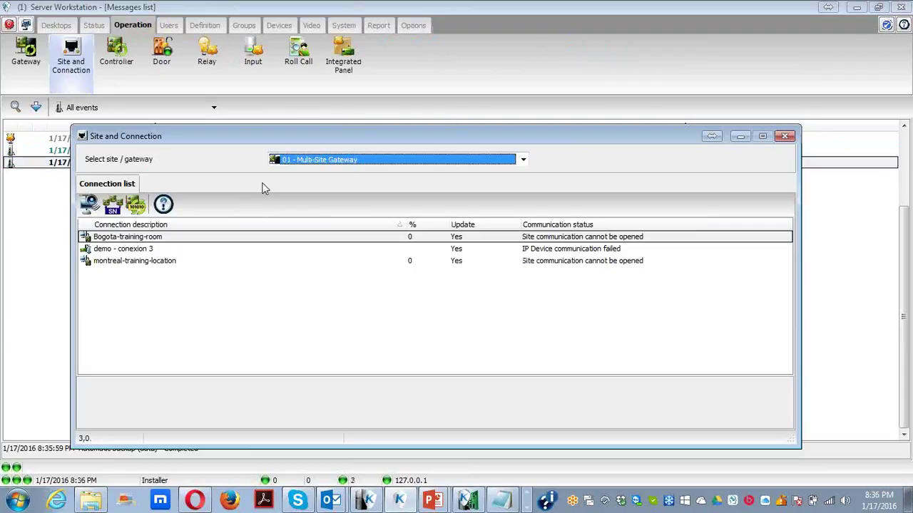
{"action": "left_click", "coordinate": [288, 161]}
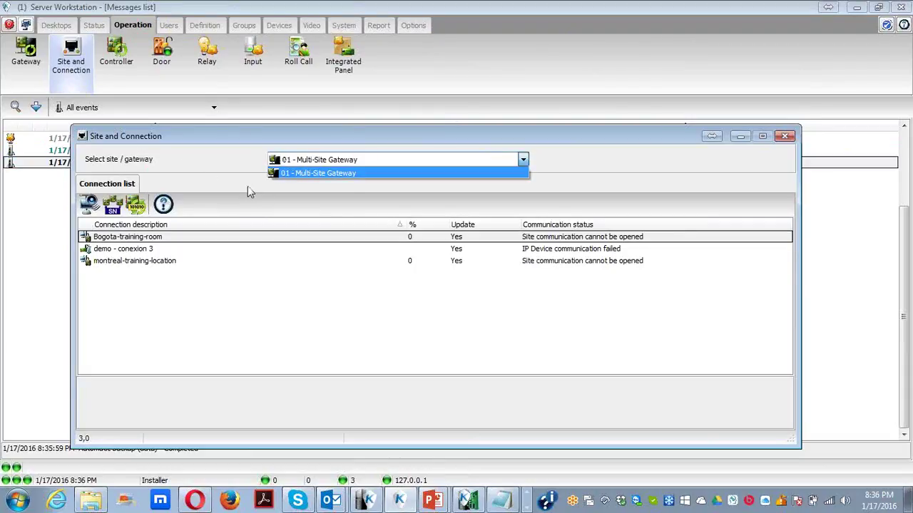
{"action": "left_click", "coordinate": [258, 311]}
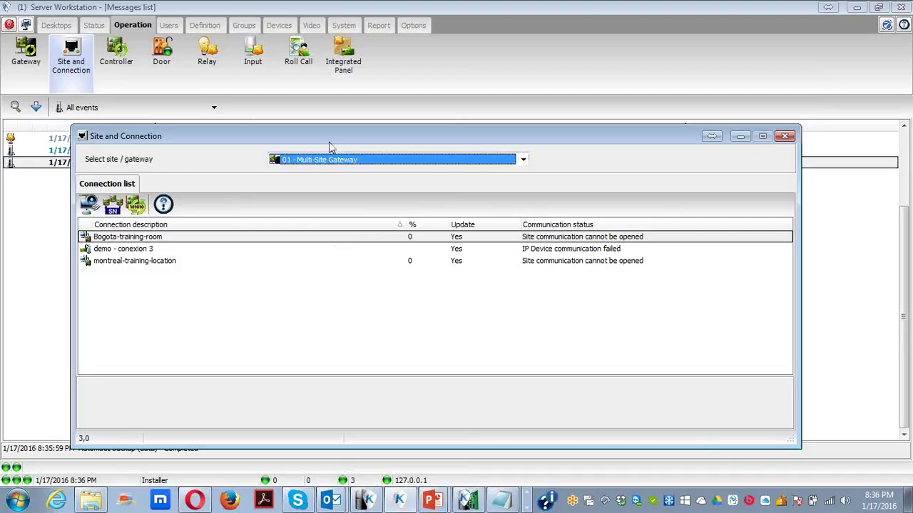
{"action": "left_click", "coordinate": [313, 161]}
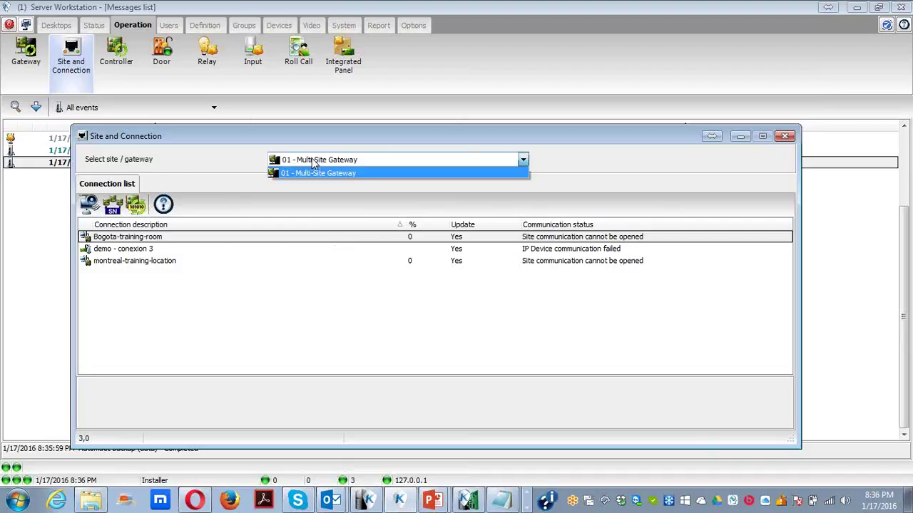
{"action": "left_click", "coordinate": [255, 301]}
Check the communication status of the Bogota-training-room, demo - conexion 3 and montreal-training-location connections in turn.
{"action": "left_click", "coordinate": [142, 242]}
{"action": "left_click", "coordinate": [139, 251]}
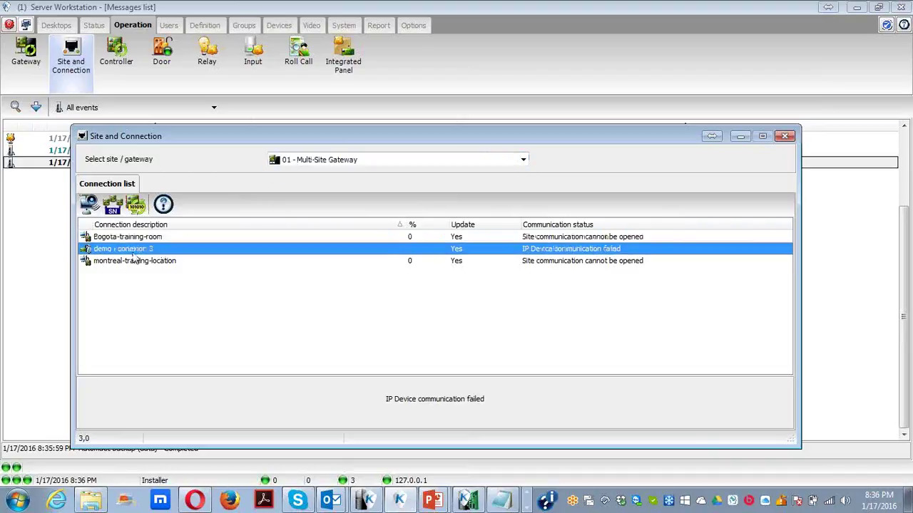
{"action": "left_click", "coordinate": [122, 242]}
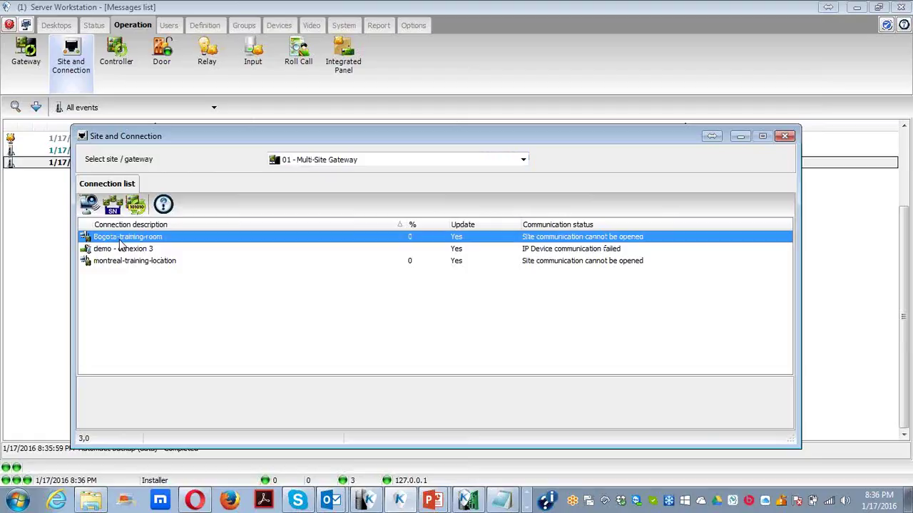
{"action": "left_click", "coordinate": [123, 251]}
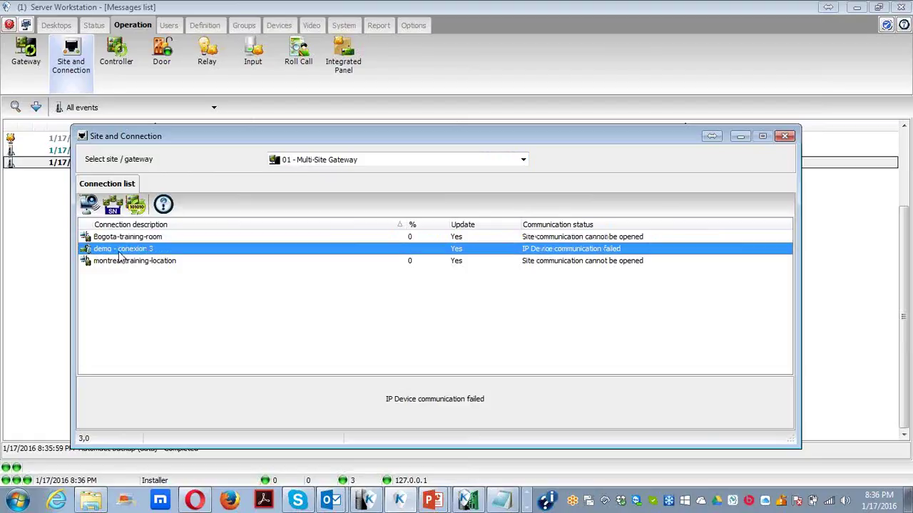
{"action": "left_click", "coordinate": [118, 266]}
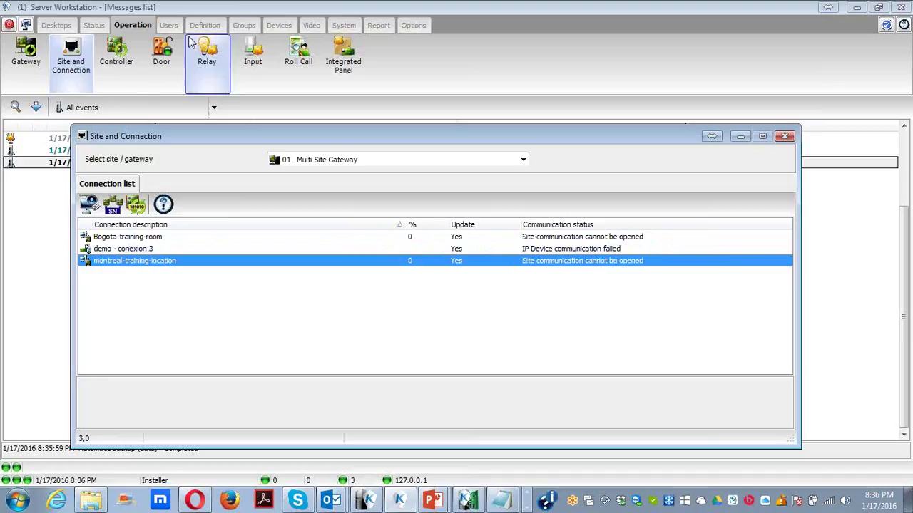
Show the access level definitions in a single unfiltered list, without the site/connection filter.
{"action": "left_click", "coordinate": [169, 25]}
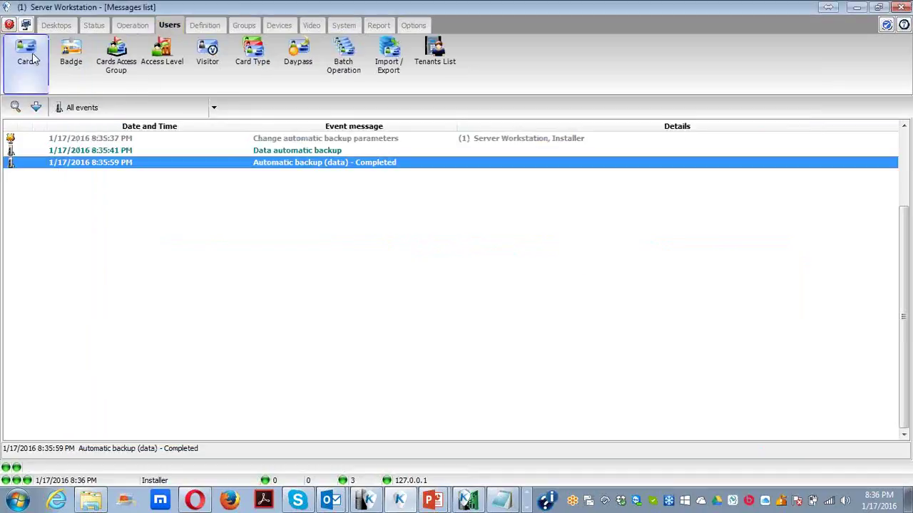
{"action": "left_click", "coordinate": [162, 54]}
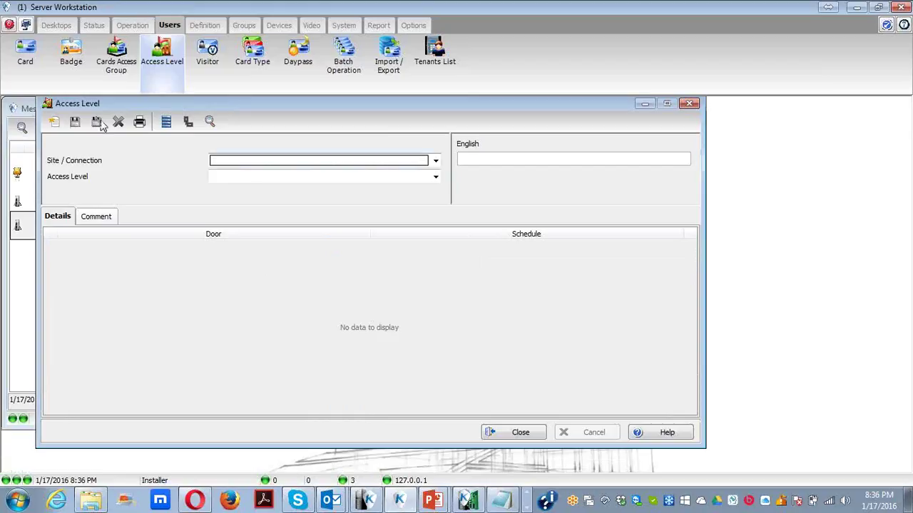
{"action": "left_click", "coordinate": [167, 123]}
{"action": "left_click", "coordinate": [224, 171]}
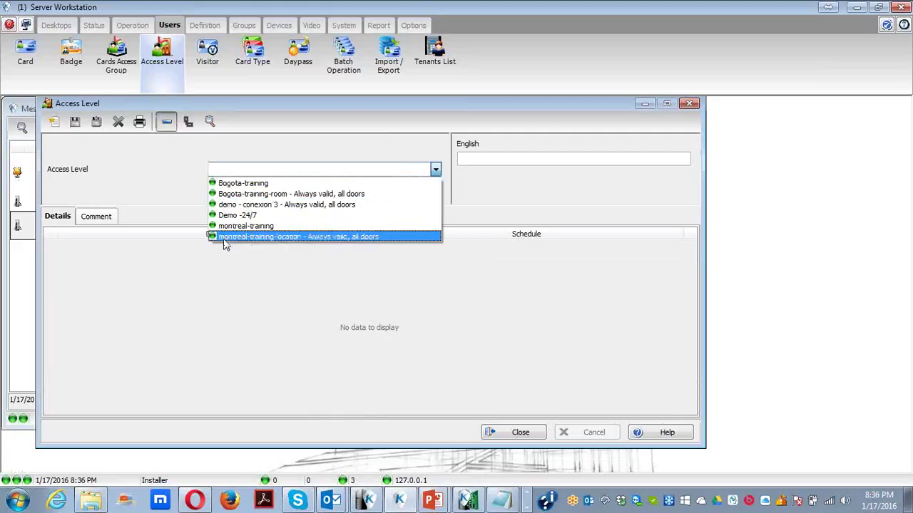
Restore the site/connection filter for access levels and view those belonging to Bogota-training-room.
{"action": "left_click", "coordinate": [168, 125]}
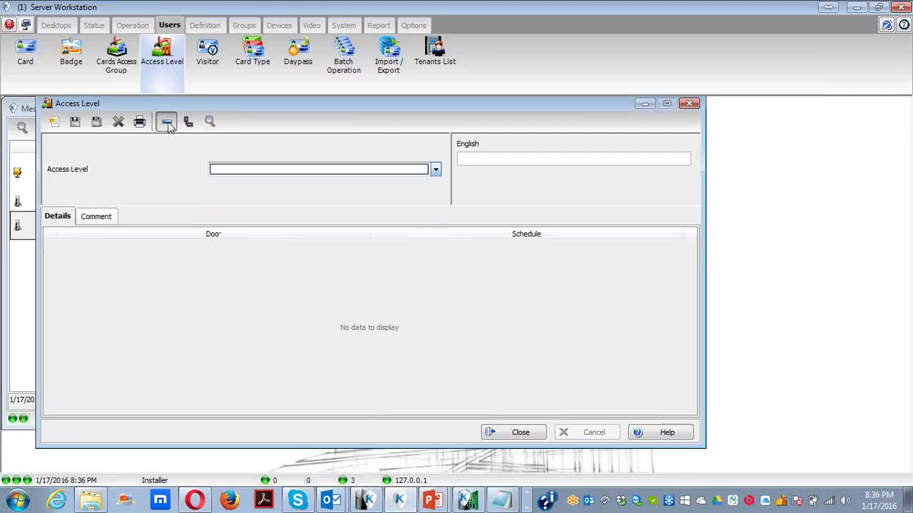
{"action": "left_click", "coordinate": [226, 162]}
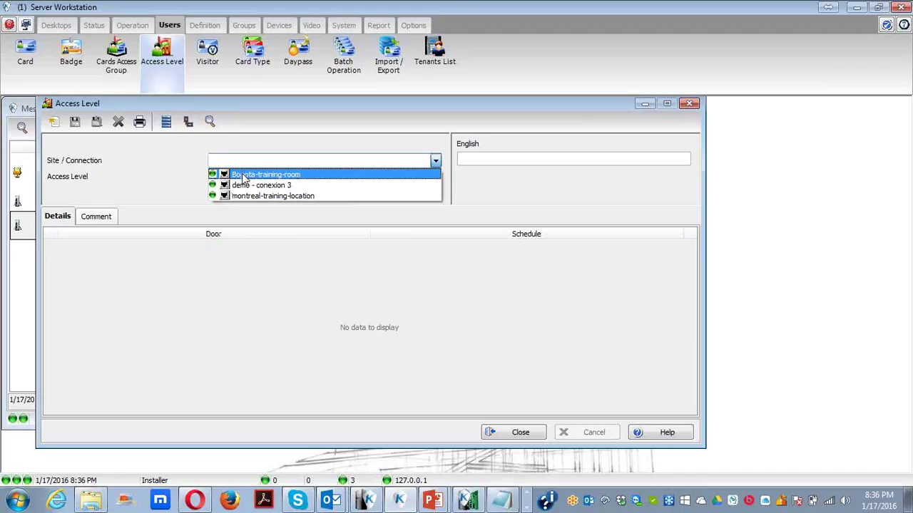
{"action": "left_click", "coordinate": [258, 176]}
{"action": "left_click", "coordinate": [262, 179]}
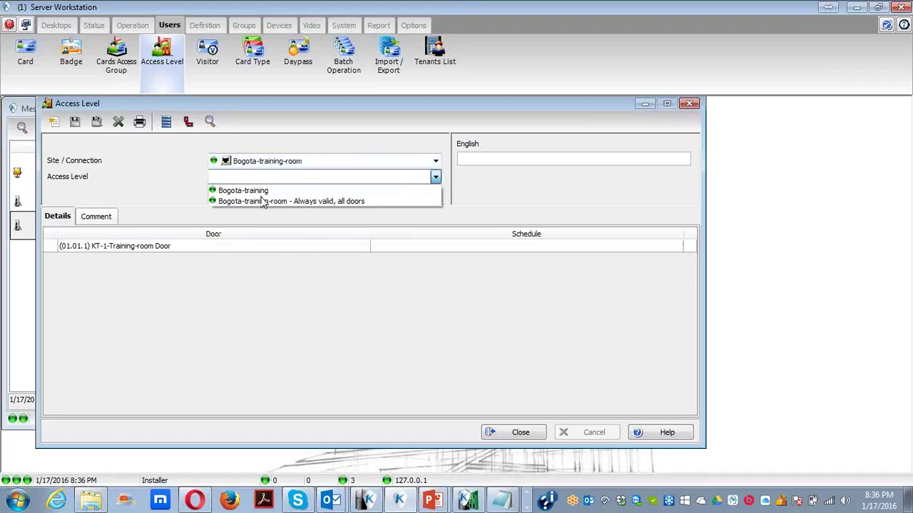
{"action": "left_click", "coordinate": [264, 177]}
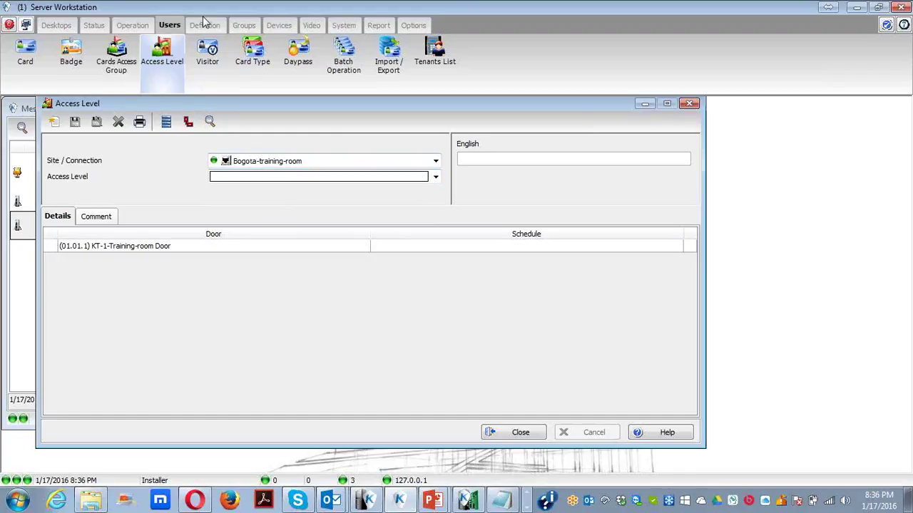
Check the list of defined schedules, close the schedule definition and maximize the messages list.
{"action": "left_click", "coordinate": [204, 26]}
{"action": "left_click", "coordinate": [25, 53]}
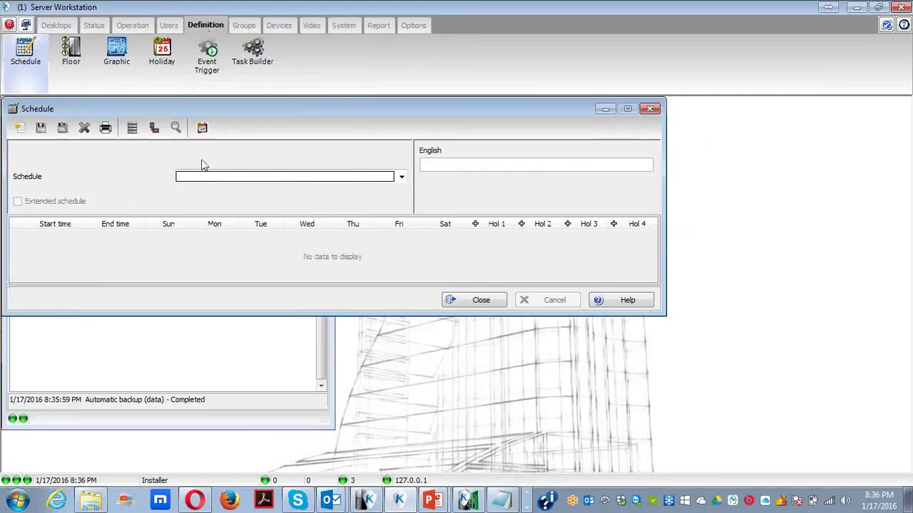
{"action": "left_click", "coordinate": [211, 181]}
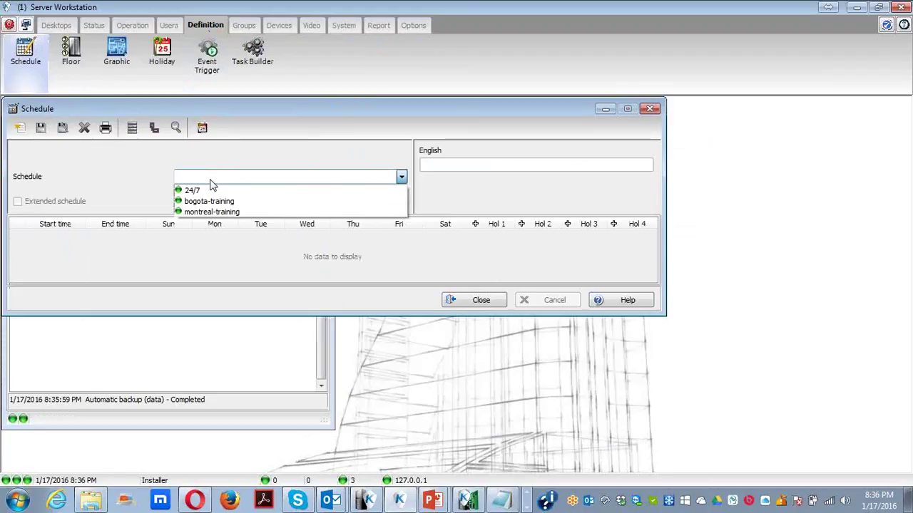
{"action": "left_click", "coordinate": [196, 165]}
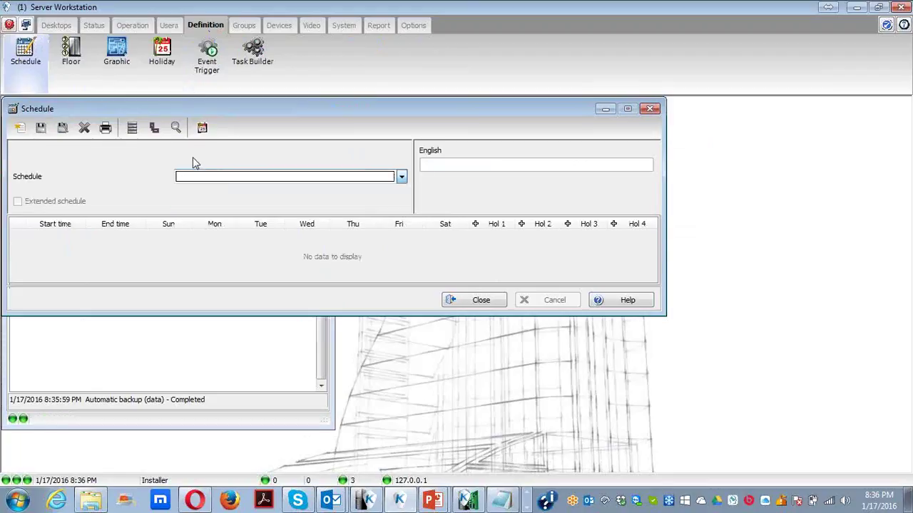
{"action": "left_click", "coordinate": [472, 301]}
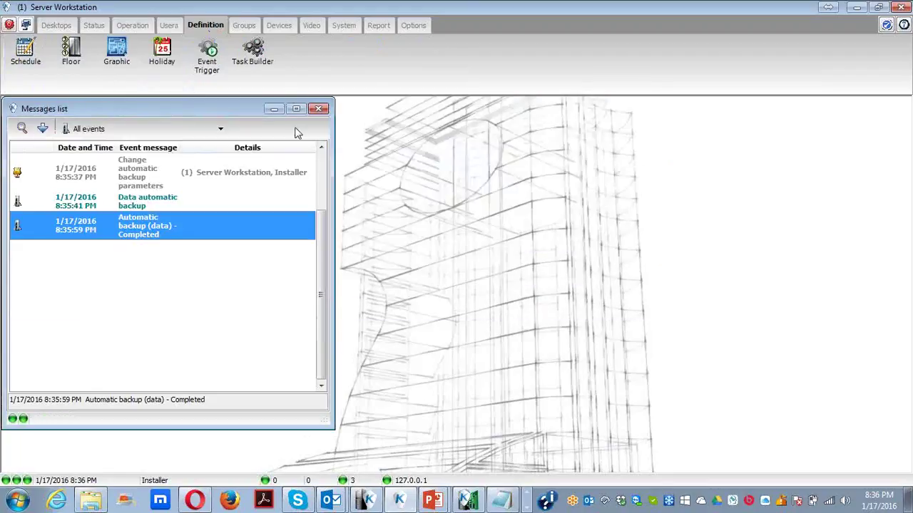
{"action": "left_click", "coordinate": [297, 107]}
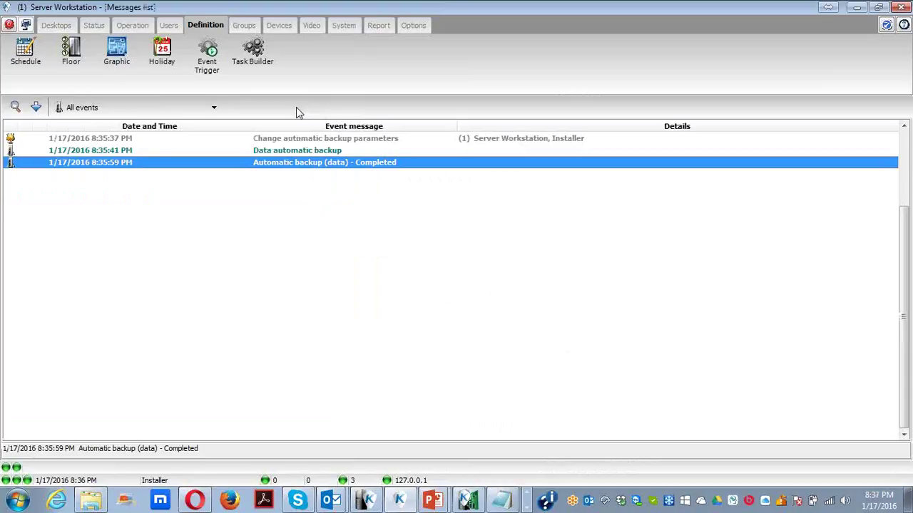
Reopen the site and connection operation window to view the Multi-Site Gateway's connections.
{"action": "left_click", "coordinate": [129, 27]}
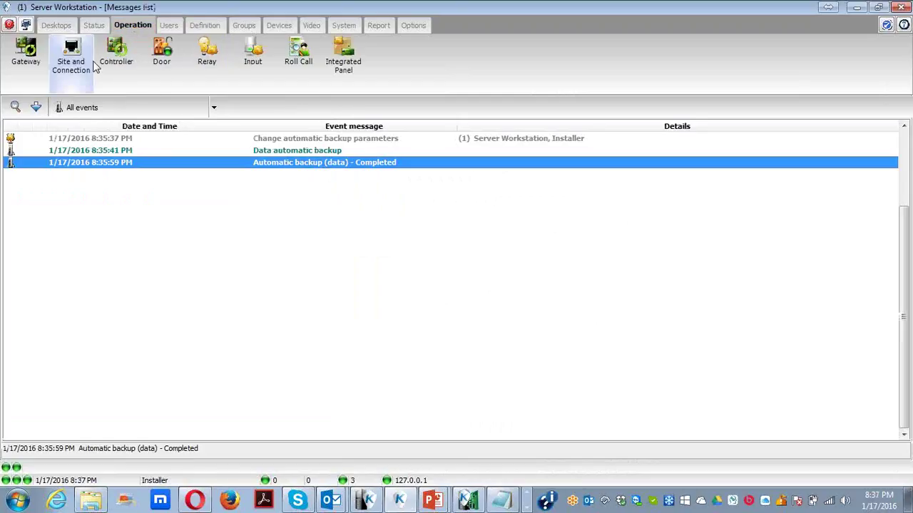
{"action": "left_click", "coordinate": [62, 64]}
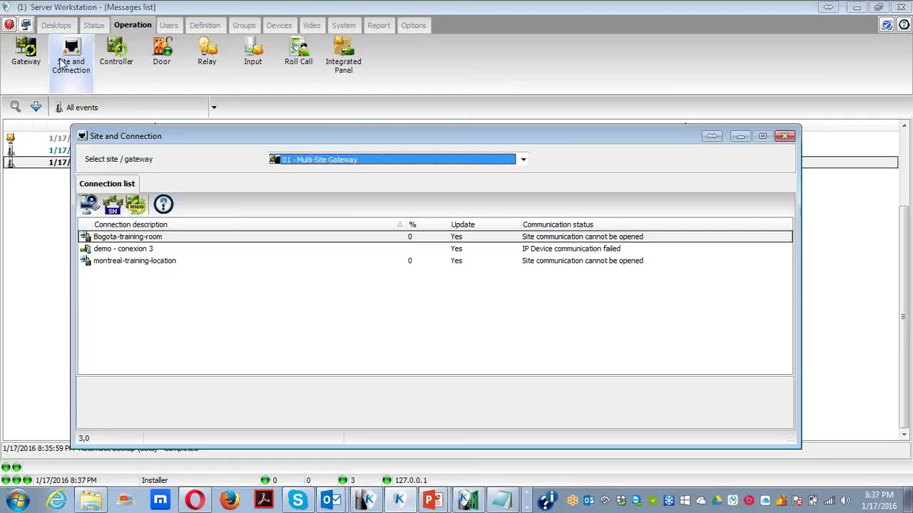
Create a new site named "Montreal - Location" in the device definitions and save it.
{"action": "left_click", "coordinate": [283, 29]}
{"action": "left_click", "coordinate": [116, 51]}
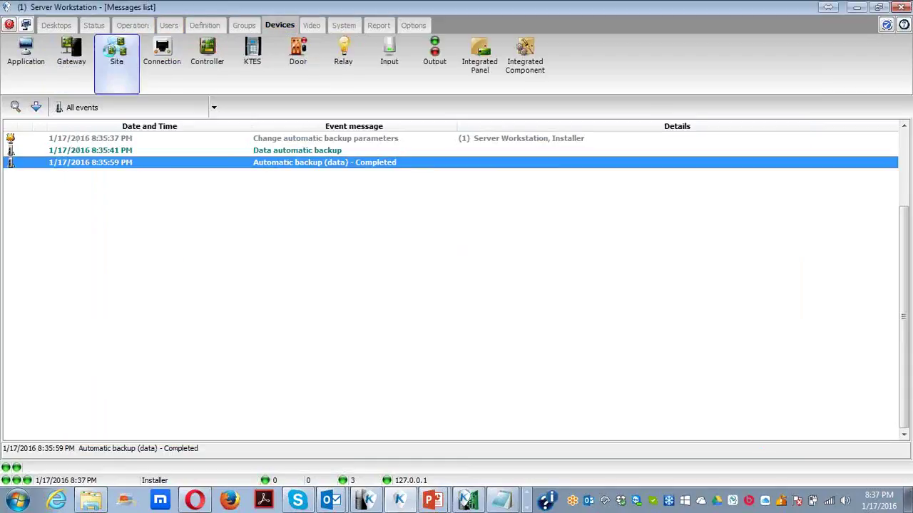
{"action": "left_click", "coordinate": [19, 127]}
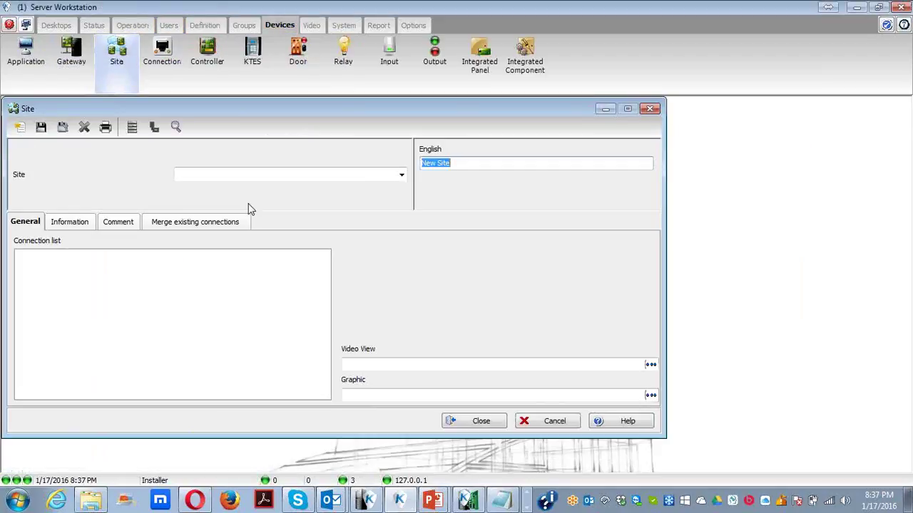
{"action": "type", "text": "Montreal"}
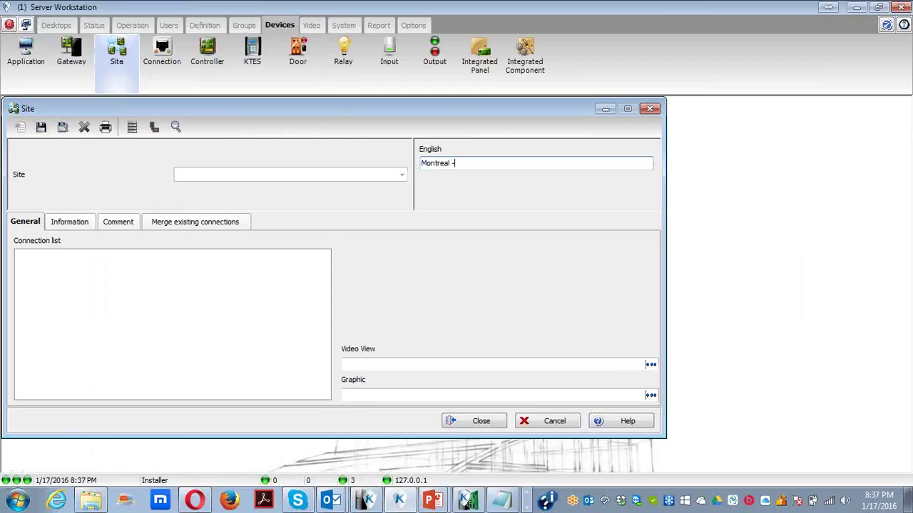
{"action": "type", "text": " - Location"}
{"action": "left_click", "coordinate": [40, 128]}
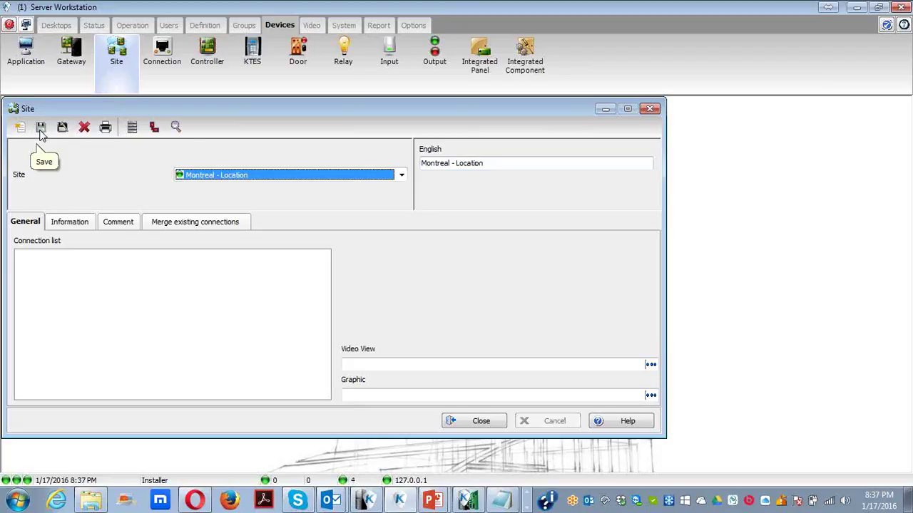
Create and save a second site named "Bogota - Location", then close the site definition window.
{"action": "left_click", "coordinate": [20, 127]}
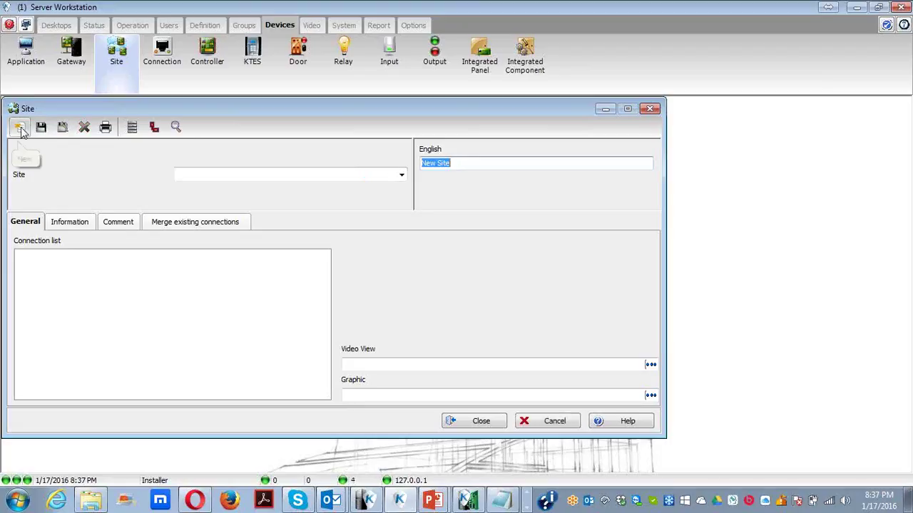
{"action": "type", "text": "Bogota"}
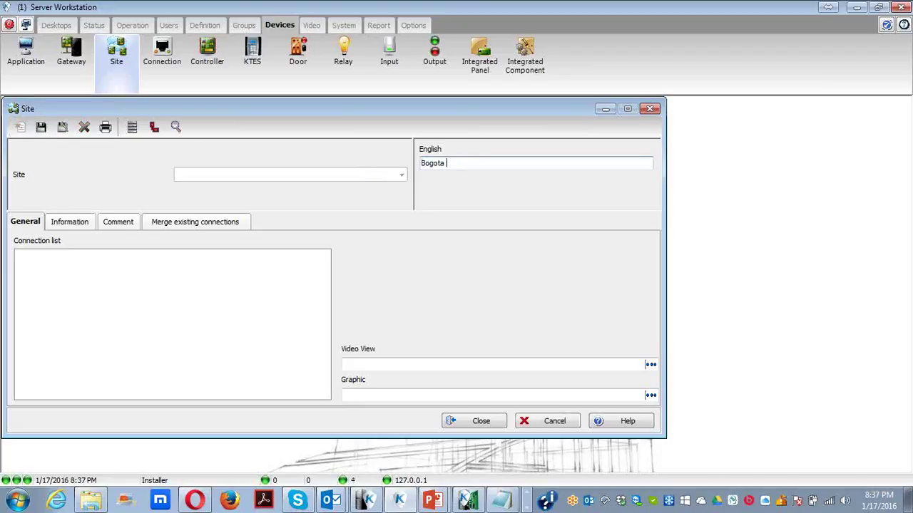
{"action": "type", "text": " - Location"}
{"action": "left_click", "coordinate": [41, 127]}
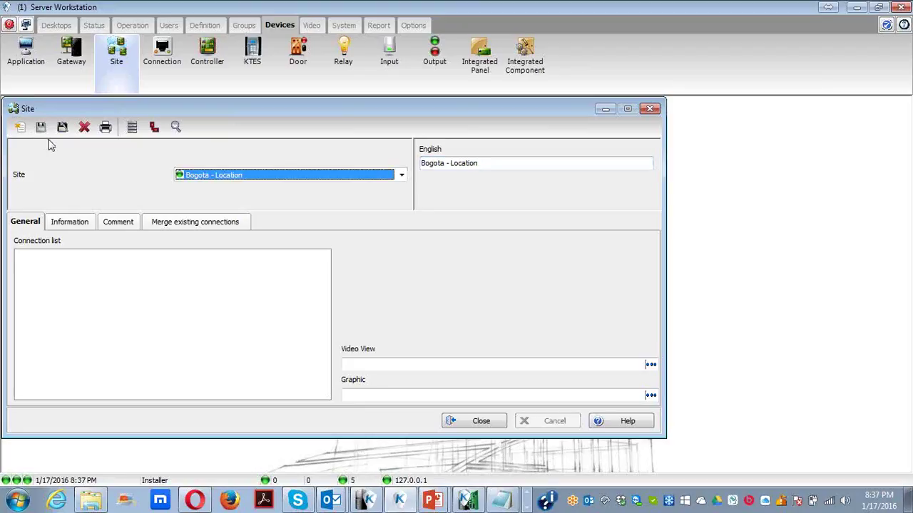
{"action": "left_click", "coordinate": [197, 179]}
{"action": "left_click", "coordinate": [200, 178]}
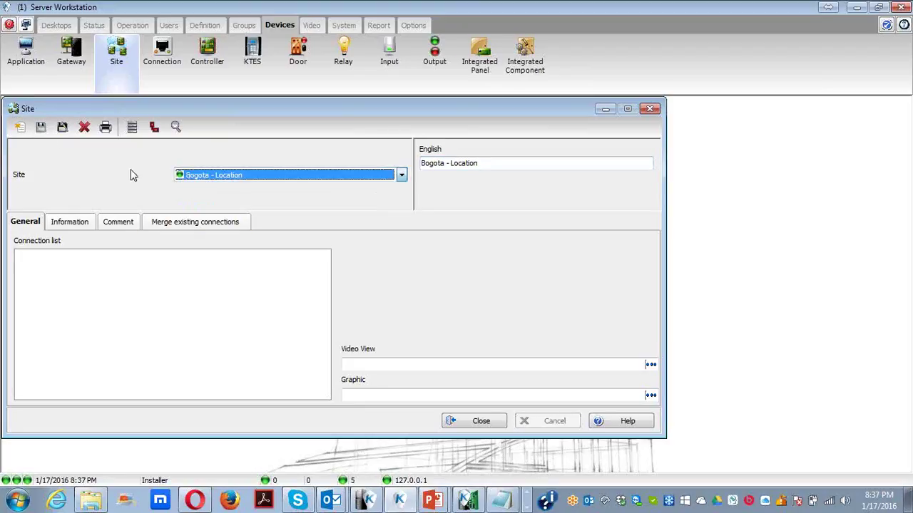
{"action": "left_click", "coordinate": [457, 421]}
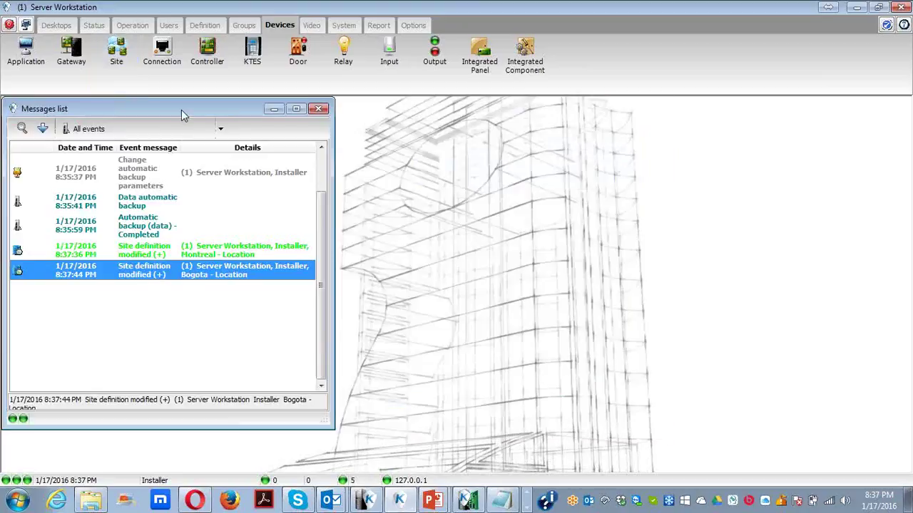
Show the connections of 01 - Multi-Site Gateway in the site and connection operation window.
{"action": "left_click", "coordinate": [126, 27]}
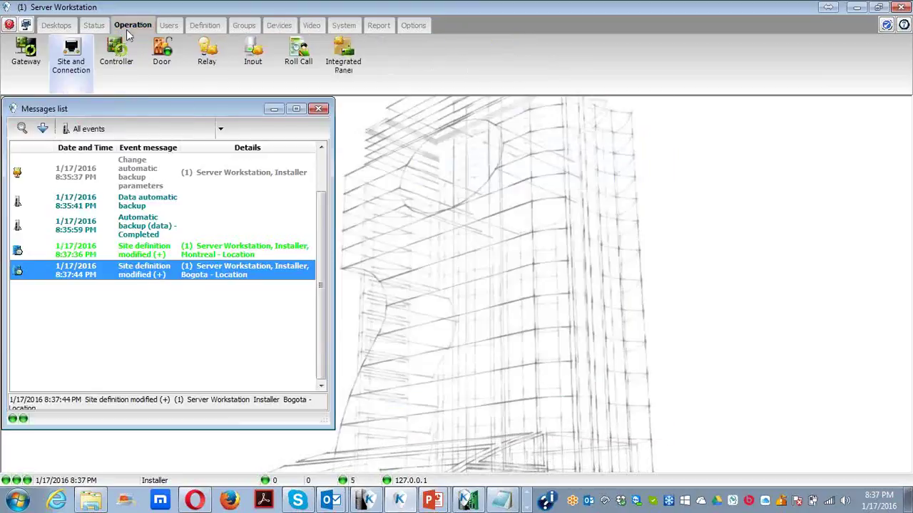
{"action": "left_click", "coordinate": [71, 62]}
{"action": "left_click", "coordinate": [301, 159]}
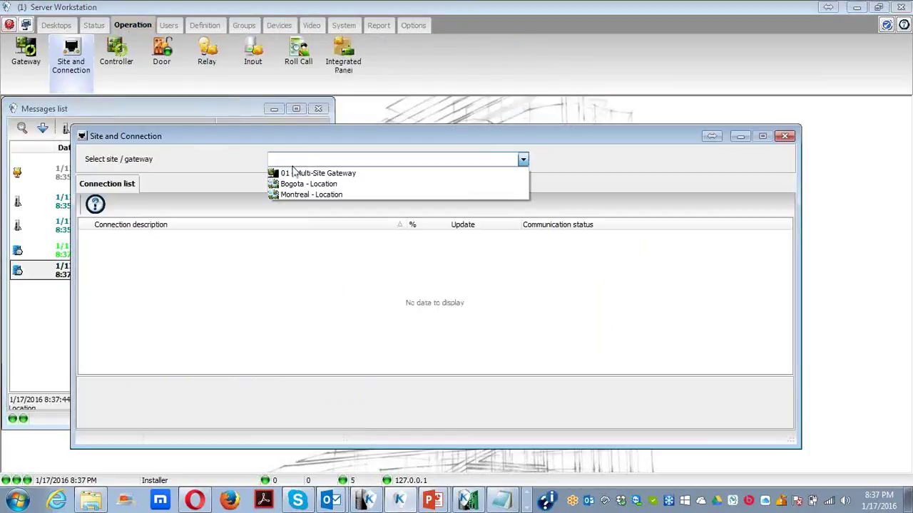
{"action": "left_click", "coordinate": [284, 176]}
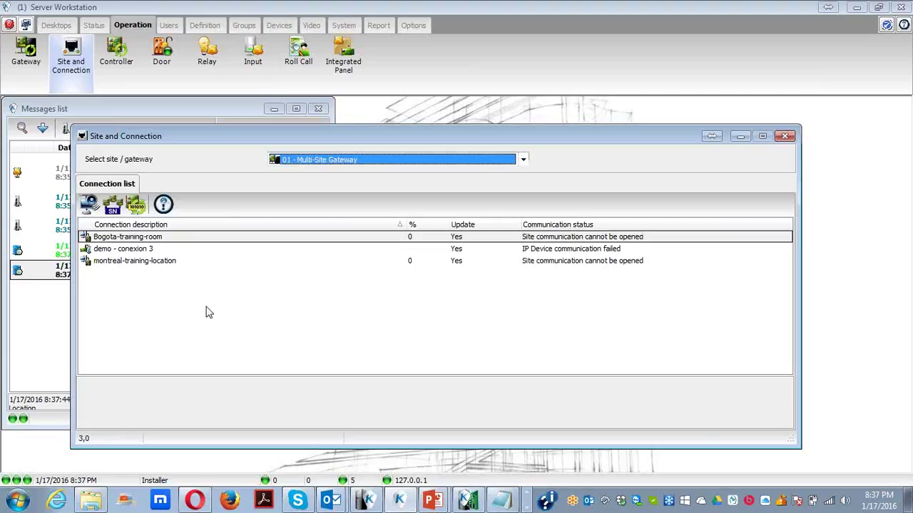
Check the connection lists of the Bogota - Location and Montreal - Location sites, then close the site and connection operation window.
{"action": "left_click", "coordinate": [315, 163]}
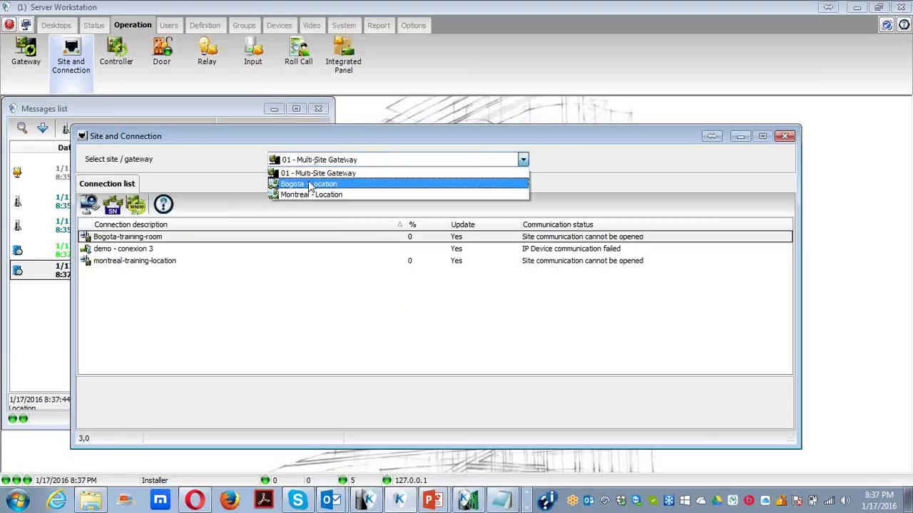
{"action": "left_click", "coordinate": [309, 187]}
{"action": "left_click", "coordinate": [310, 164]}
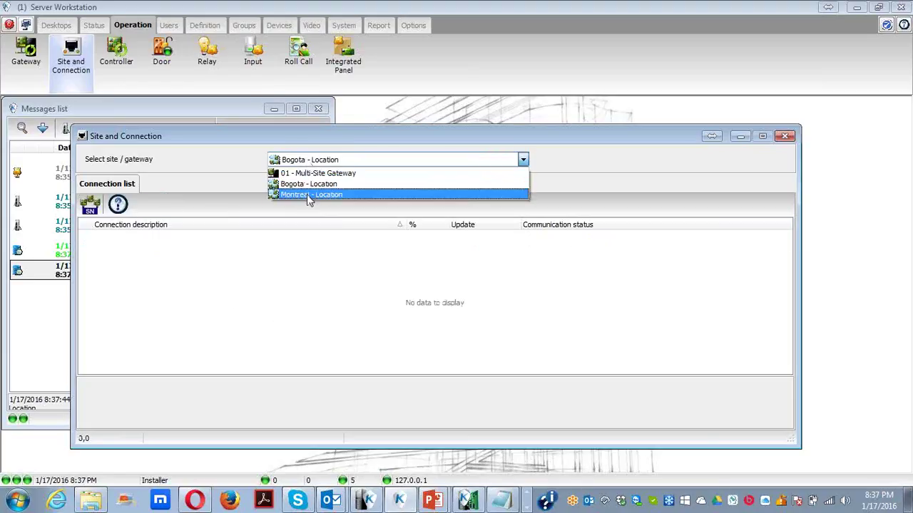
{"action": "left_click", "coordinate": [307, 195]}
{"action": "left_click", "coordinate": [300, 171]}
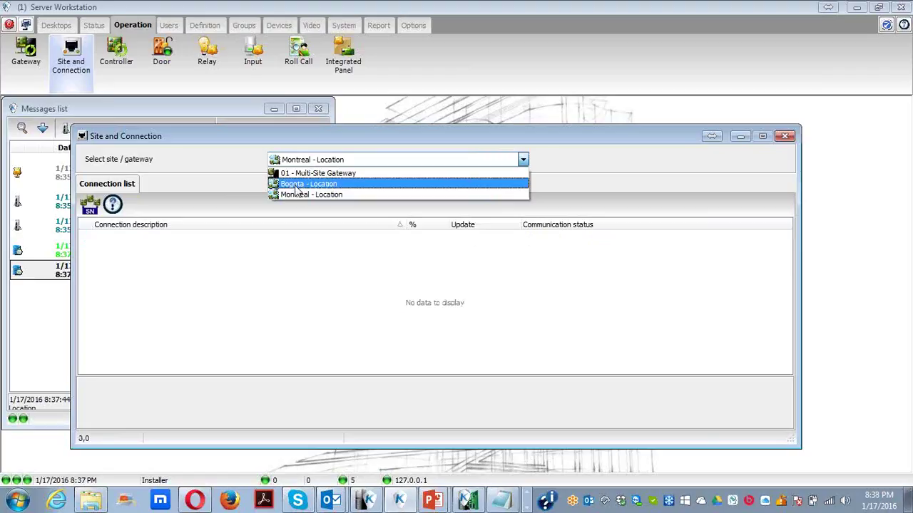
{"action": "left_click", "coordinate": [298, 185]}
{"action": "left_click_drag", "start_coordinate": [420, 137], "coordinate": [342, 142]}
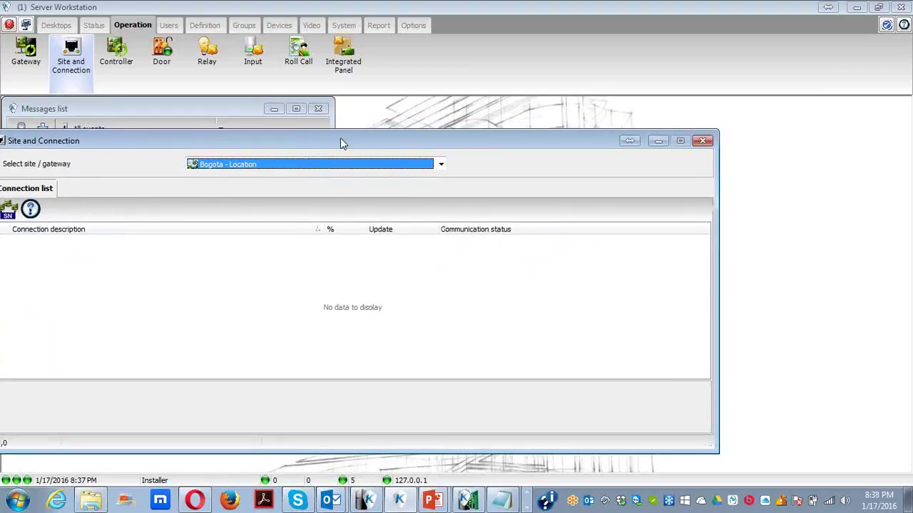
{"action": "left_click", "coordinate": [704, 141]}
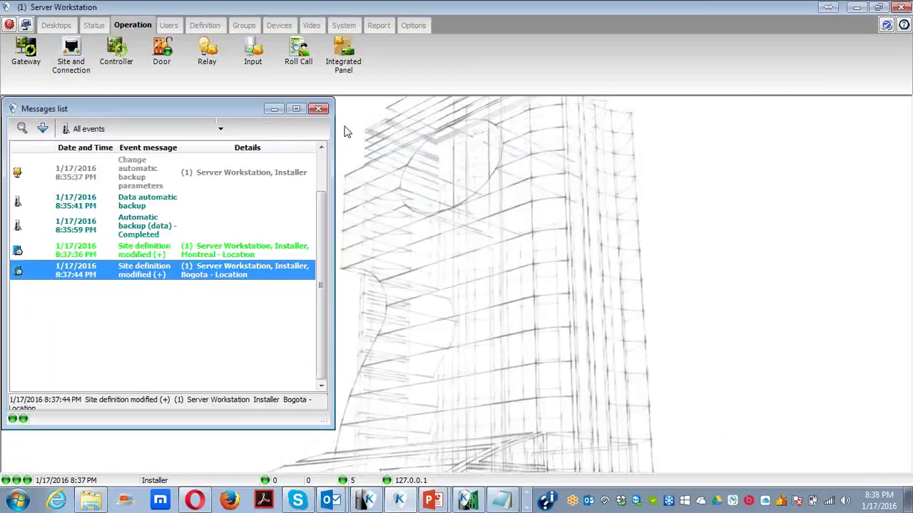
In the Bogota - Location site definition, select the gateway connections Bogota-training-room and demo - conexion 3 for merging.
{"action": "left_click", "coordinate": [280, 25]}
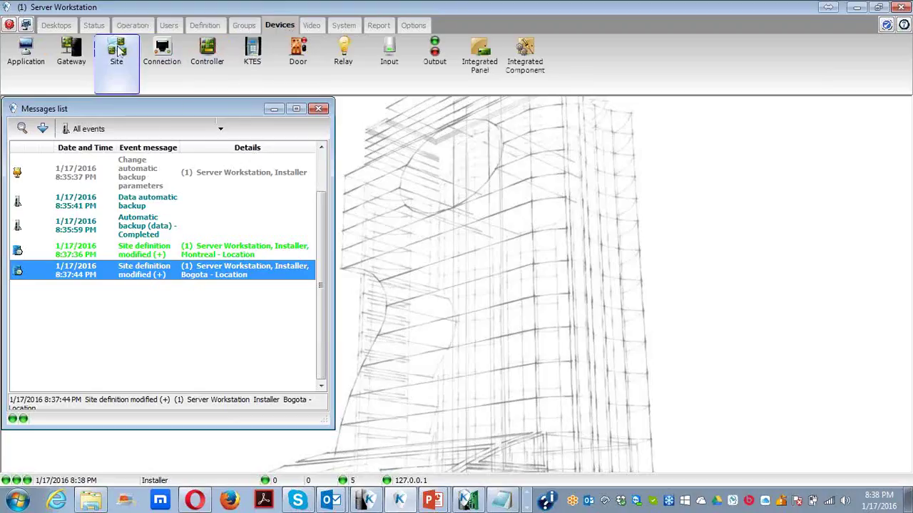
{"action": "left_click", "coordinate": [117, 53]}
{"action": "left_click", "coordinate": [217, 175]}
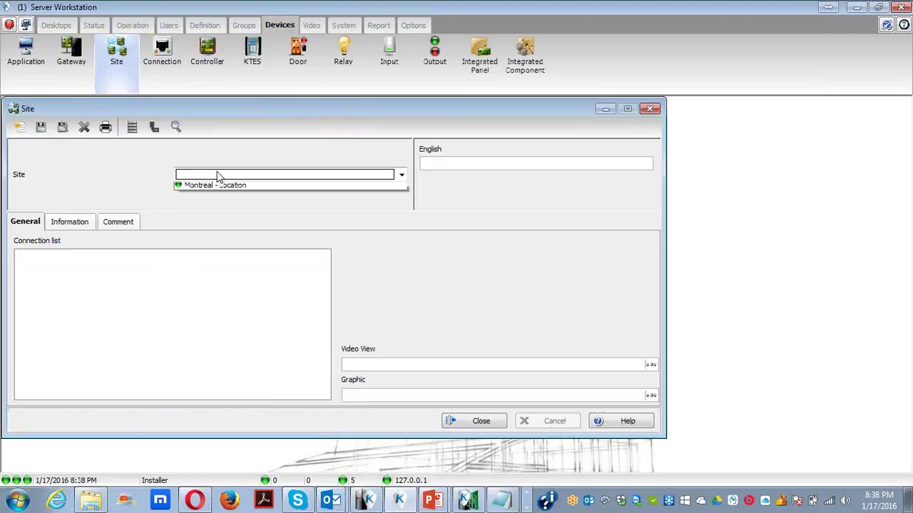
{"action": "left_click", "coordinate": [210, 187]}
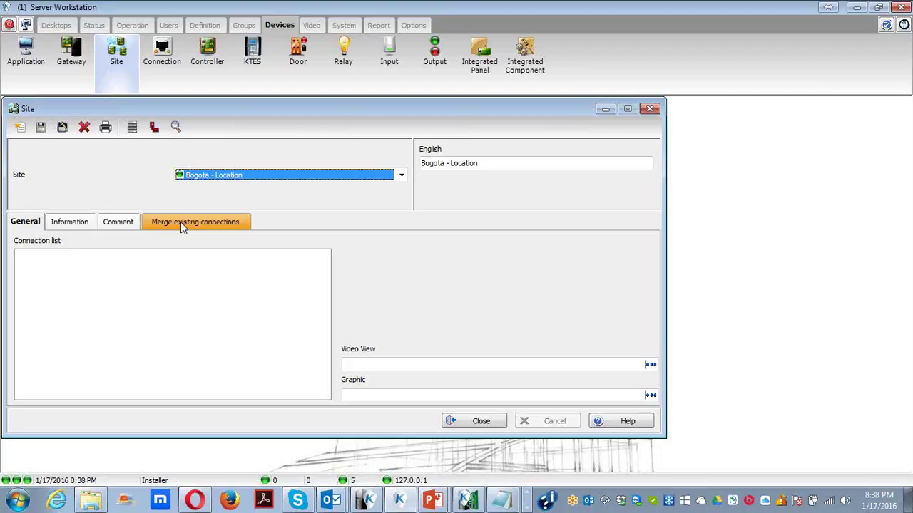
{"action": "left_click", "coordinate": [180, 222]}
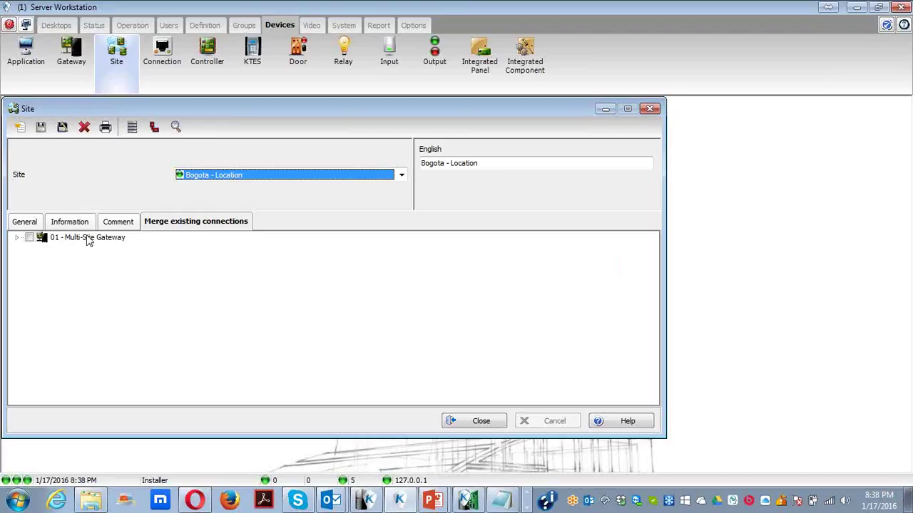
{"action": "left_click", "coordinate": [17, 238]}
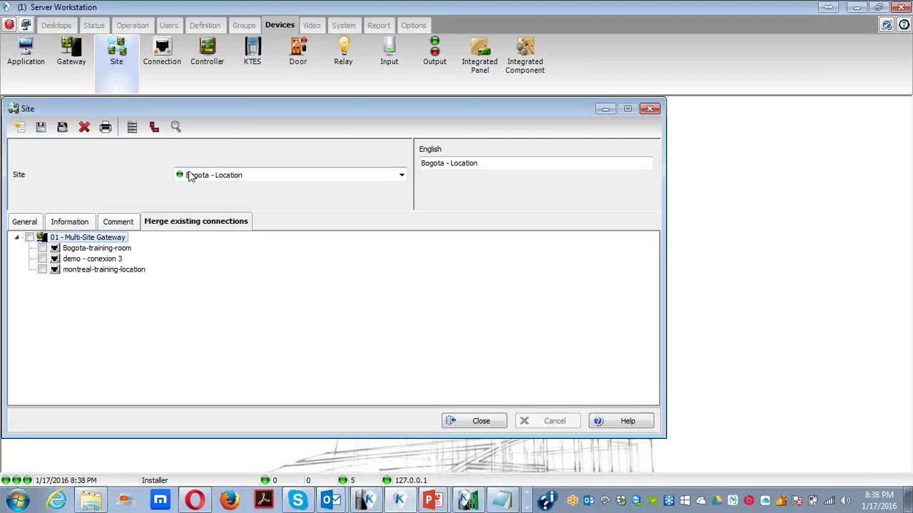
{"action": "left_click", "coordinate": [43, 249]}
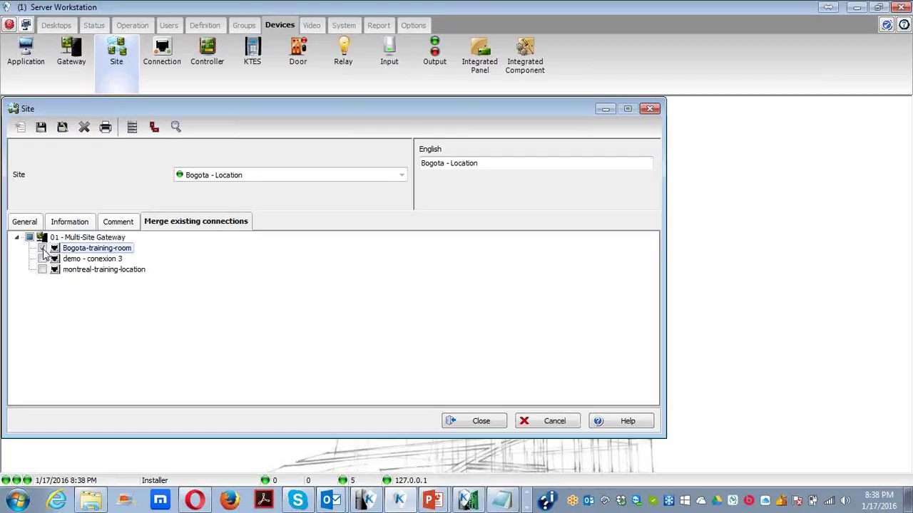
{"action": "left_click", "coordinate": [43, 259]}
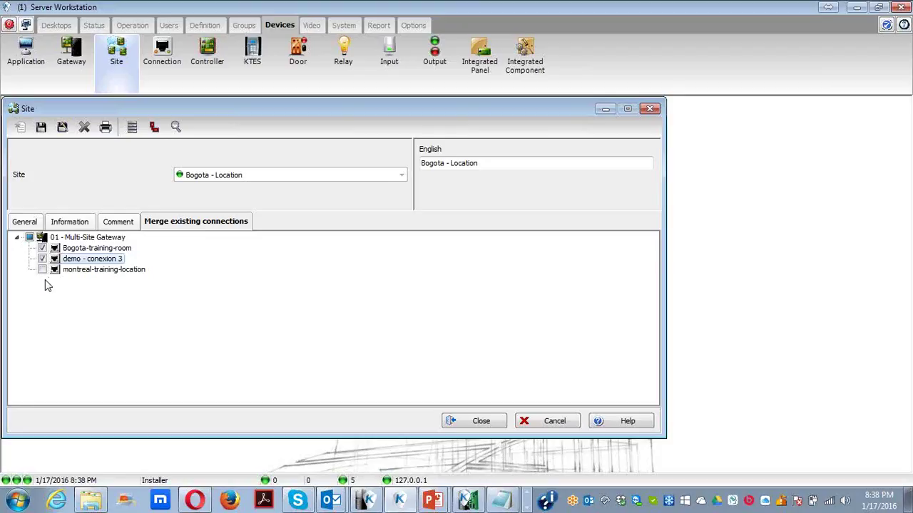
Save the Bogota merge with identical schedules merged and the site name as prefix, accept the access level names, and dismiss the results.
{"action": "left_click", "coordinate": [41, 128]}
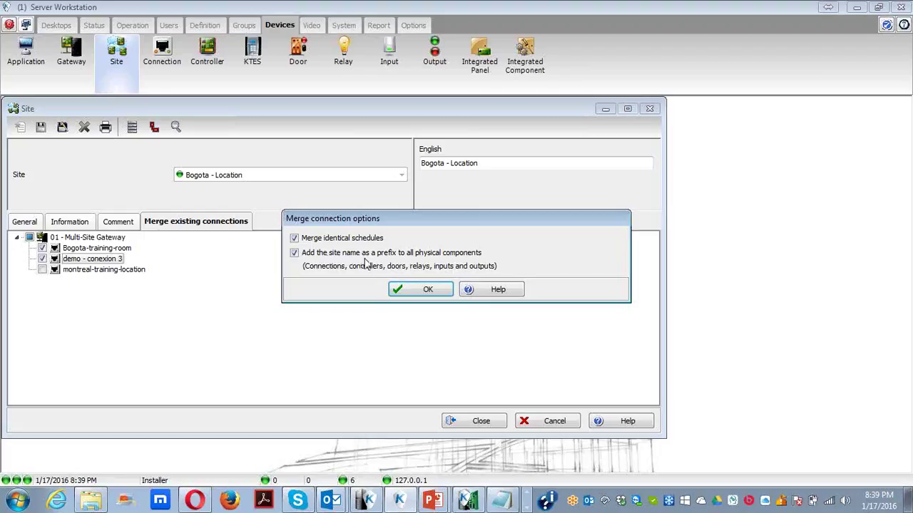
{"action": "left_click", "coordinate": [417, 289]}
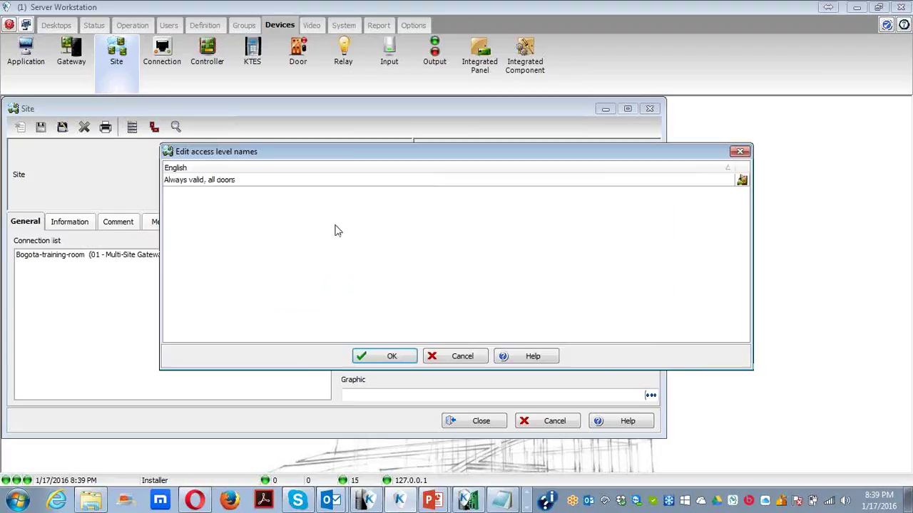
{"action": "left_click", "coordinate": [370, 360]}
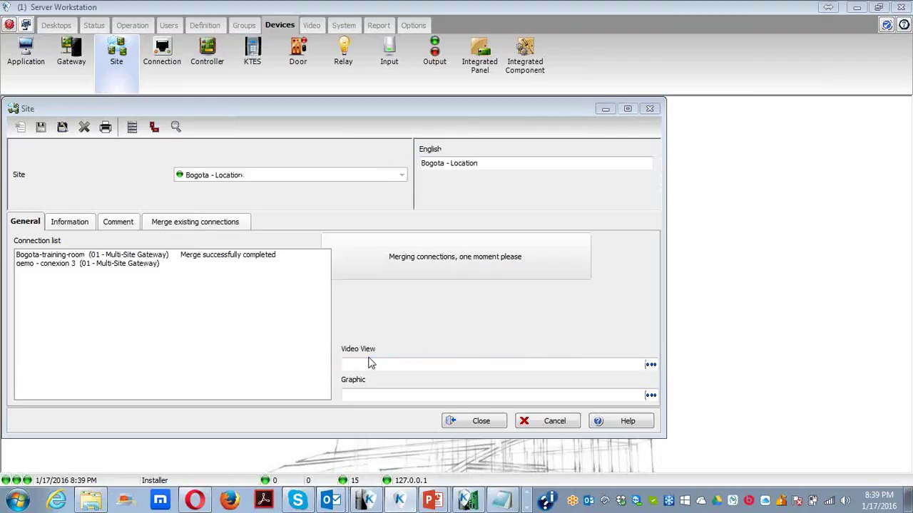
{"action": "left_click", "coordinate": [364, 357]}
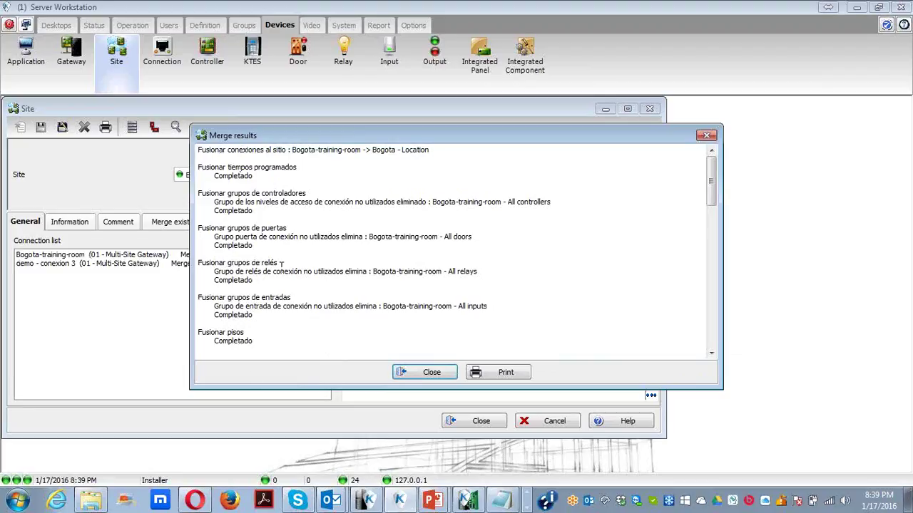
{"action": "left_click", "coordinate": [430, 372]}
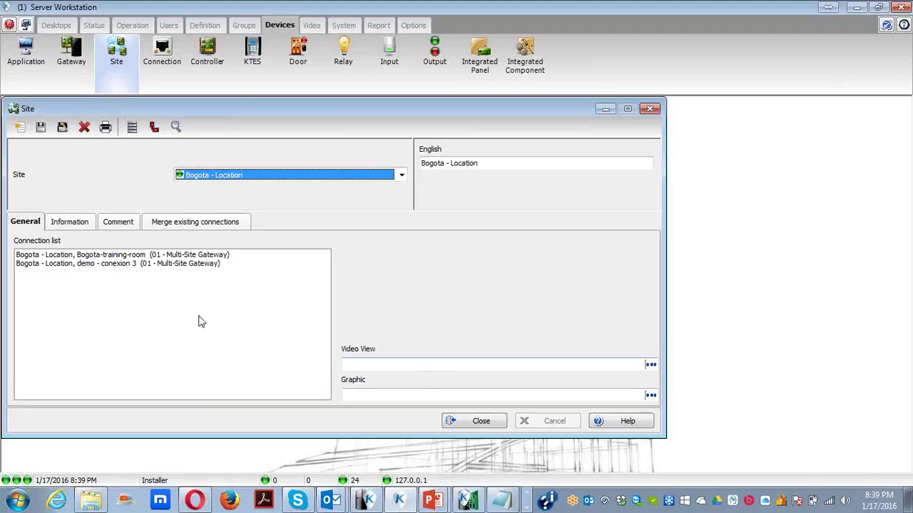
Review the two connections listed under the Bogota - Location site and close the site definition window.
{"action": "left_click", "coordinate": [81, 256]}
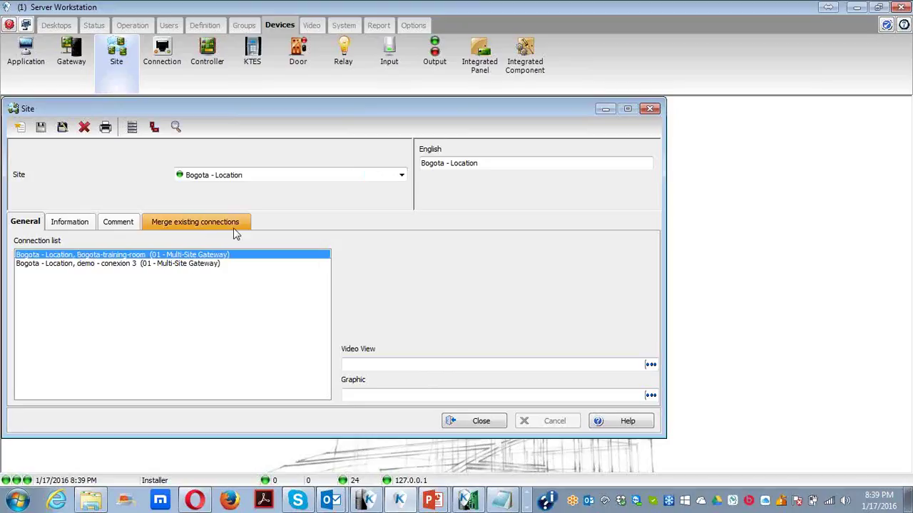
{"action": "left_click", "coordinate": [73, 266]}
{"action": "left_click", "coordinate": [75, 256]}
{"action": "left_click", "coordinate": [76, 265]}
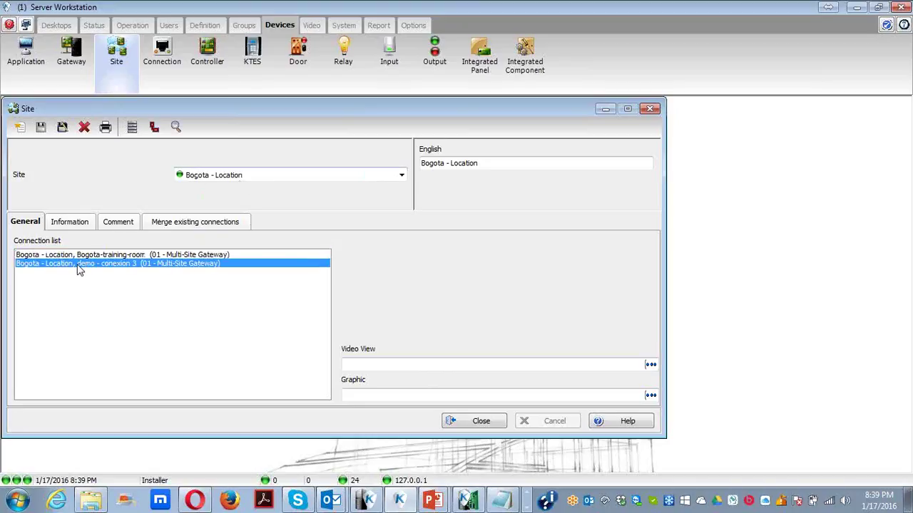
{"action": "left_click", "coordinate": [479, 421]}
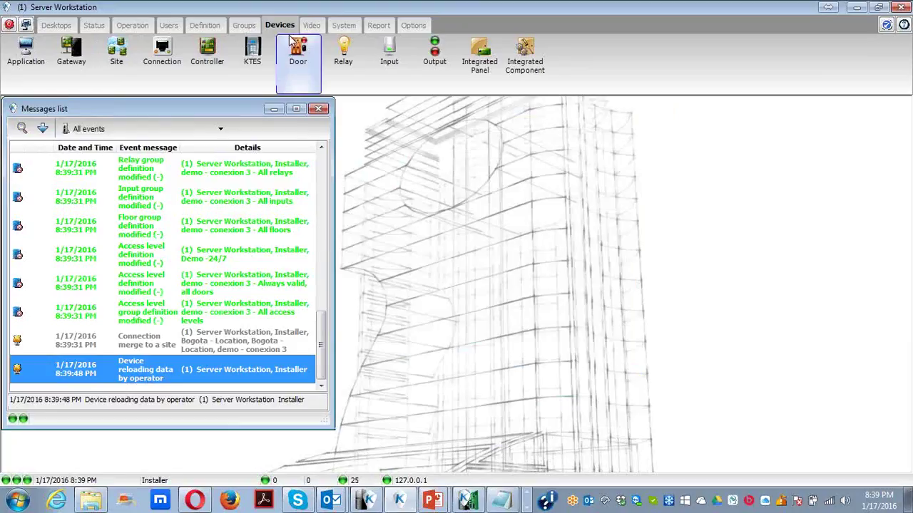
In the Montreal - Location site definition, select the gateway connection montreal-training-location for merging.
{"action": "left_click", "coordinate": [123, 51]}
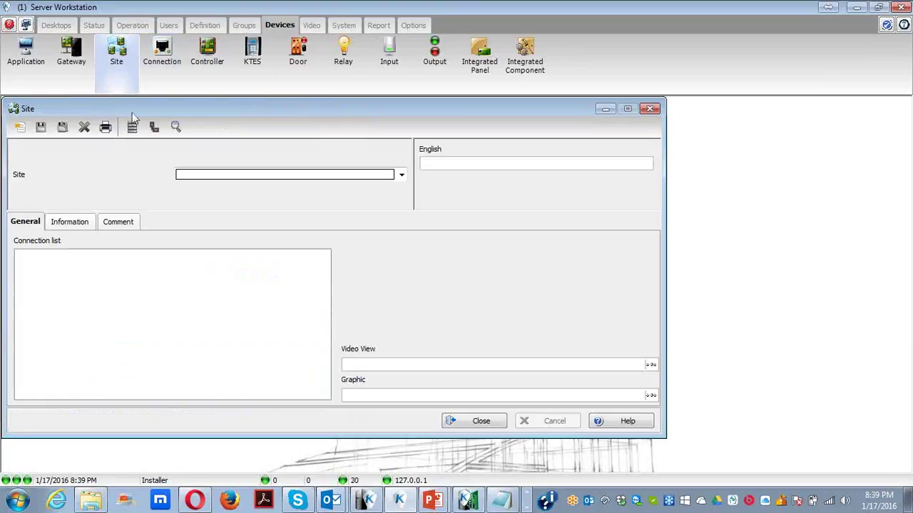
{"action": "left_click", "coordinate": [204, 177]}
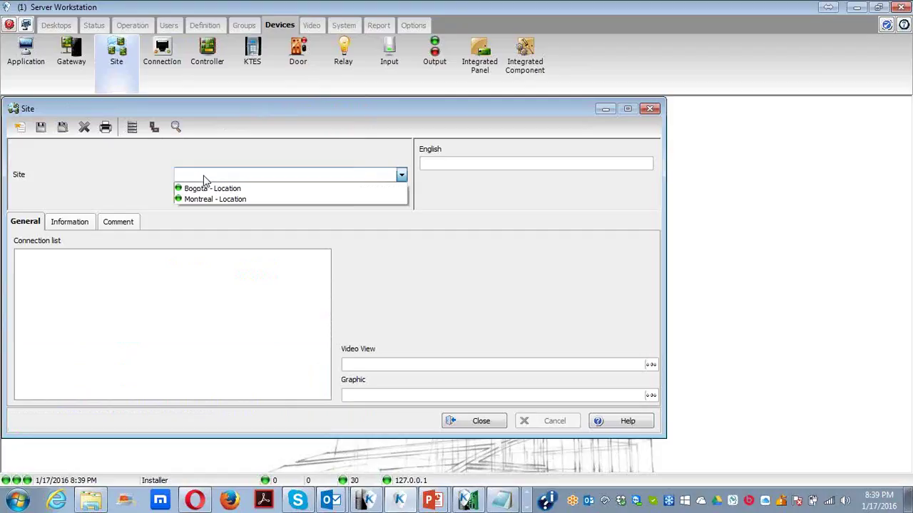
{"action": "left_click", "coordinate": [204, 200]}
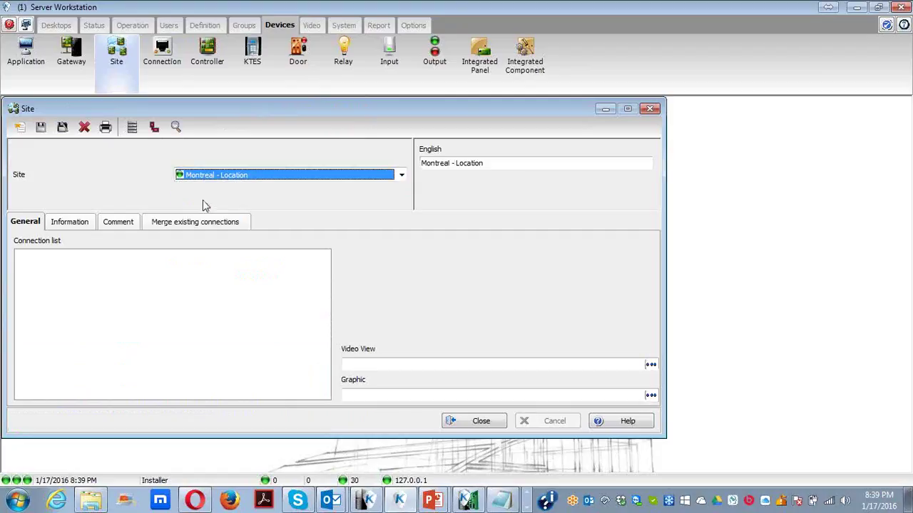
{"action": "left_click", "coordinate": [179, 226]}
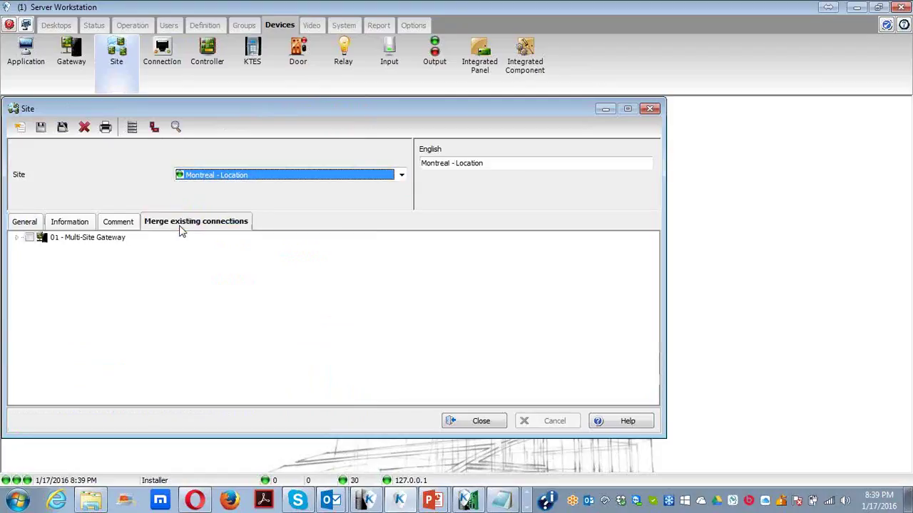
{"action": "left_click", "coordinate": [16, 238]}
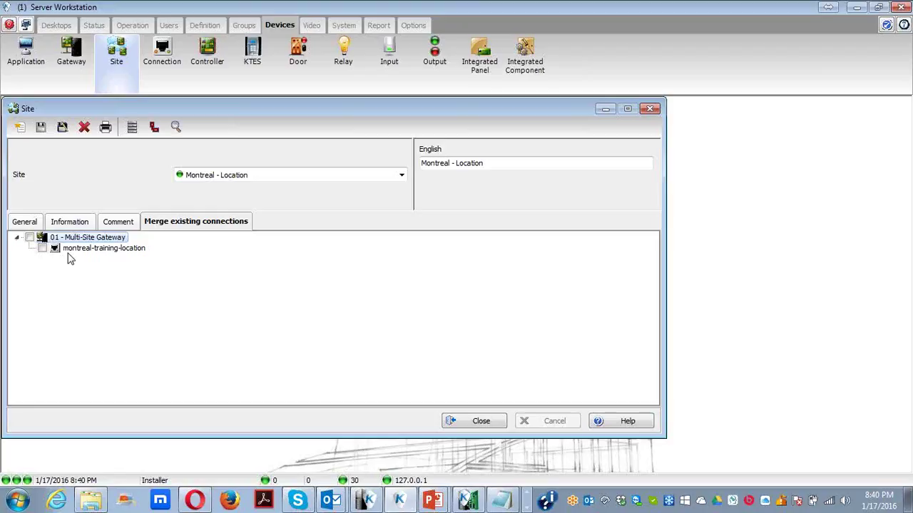
{"action": "left_click", "coordinate": [43, 249]}
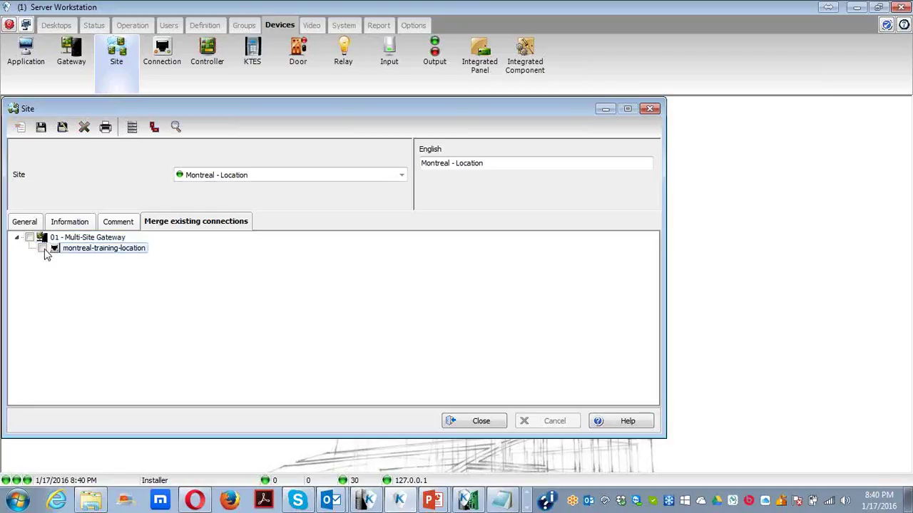
Save the Montreal merge with identical schedules merged and site-name prefixes, accept the access level names, and close the results and site definition.
{"action": "left_click", "coordinate": [41, 127]}
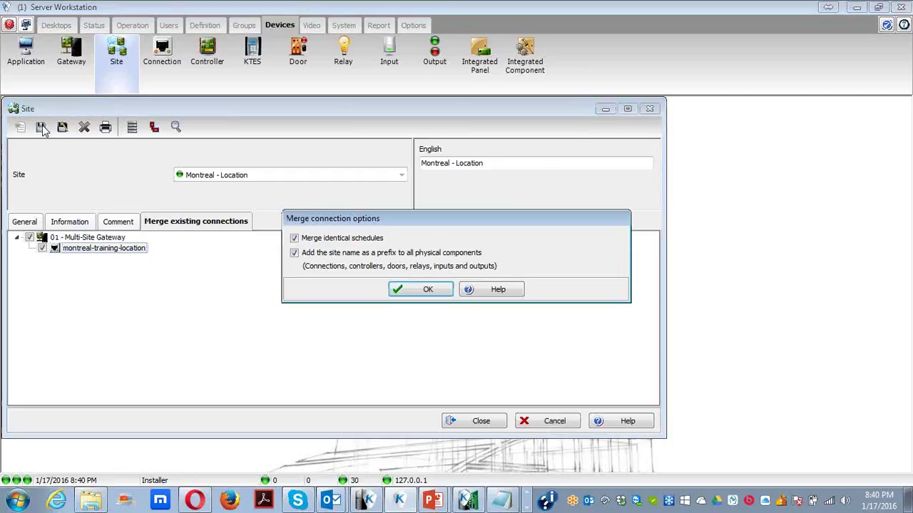
{"action": "left_click", "coordinate": [421, 290]}
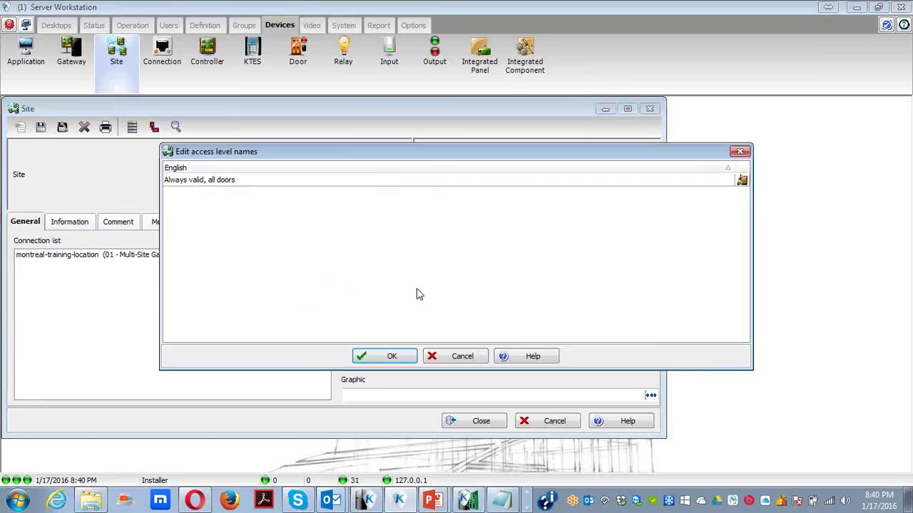
{"action": "left_click", "coordinate": [391, 356]}
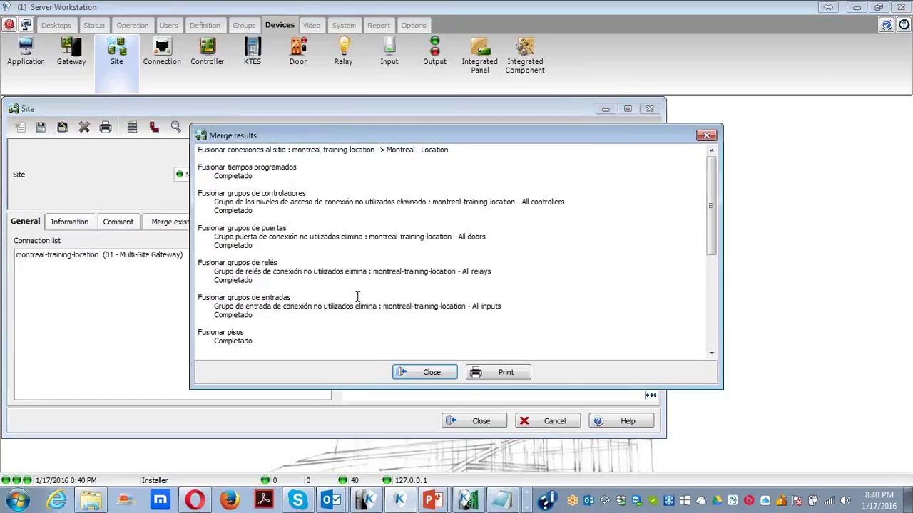
{"action": "left_click", "coordinate": [420, 376]}
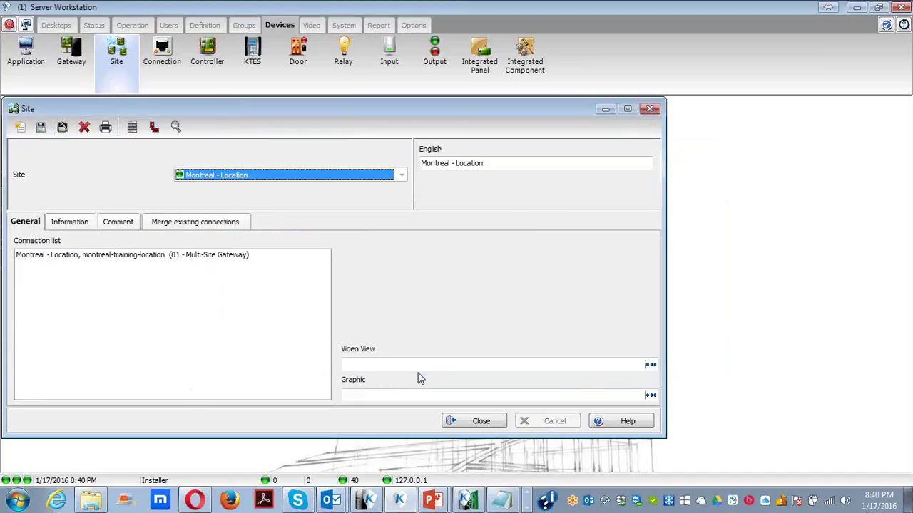
{"action": "left_click", "coordinate": [459, 422]}
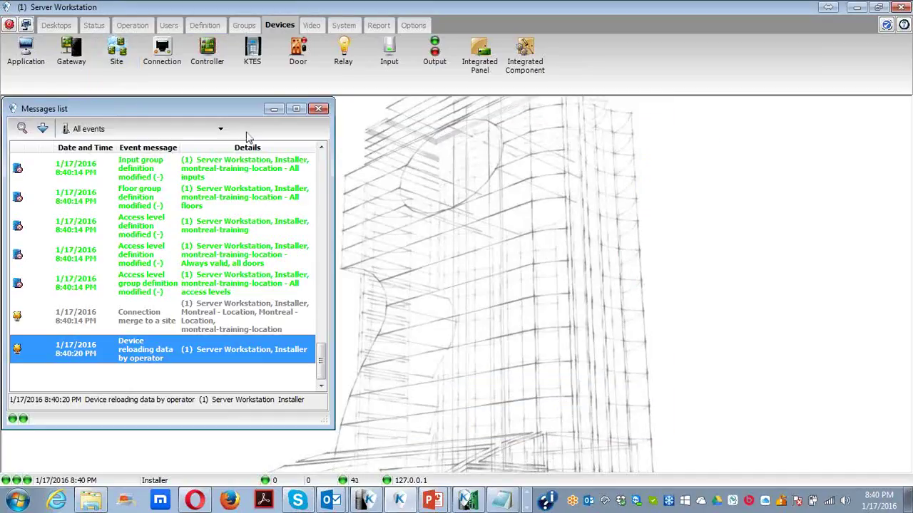
Review the operational connection lists of 01 - Multi-Site Gateway, Bogota - Location and Montreal - Location, and close that window and the messages list.
{"action": "left_click", "coordinate": [133, 26]}
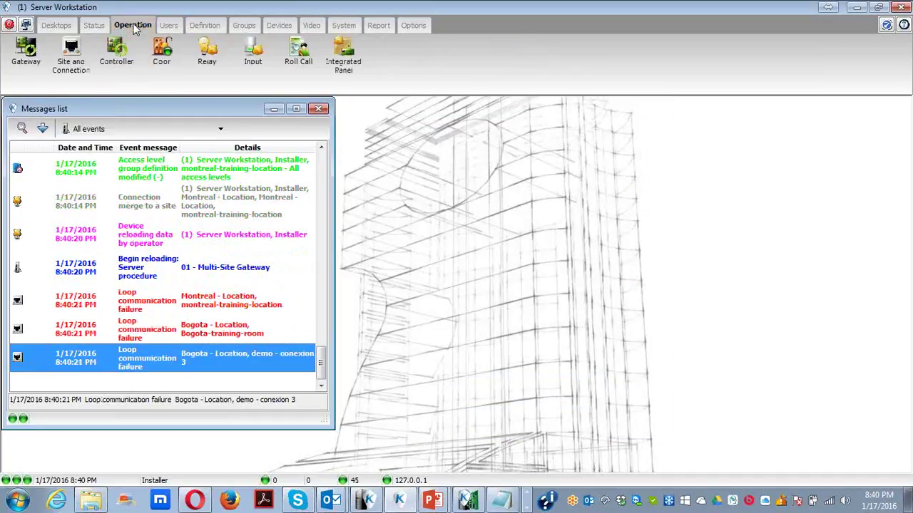
{"action": "left_click", "coordinate": [70, 54]}
{"action": "left_click", "coordinate": [259, 164]}
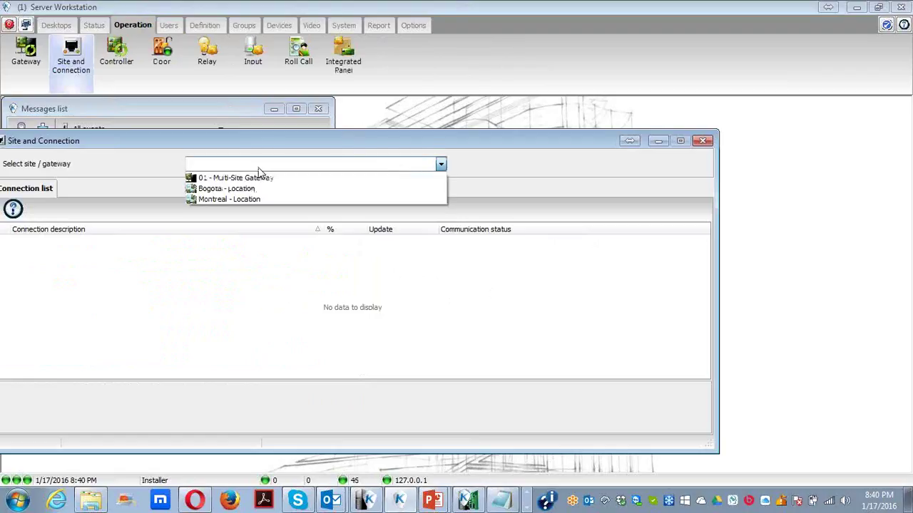
{"action": "left_click", "coordinate": [259, 177]}
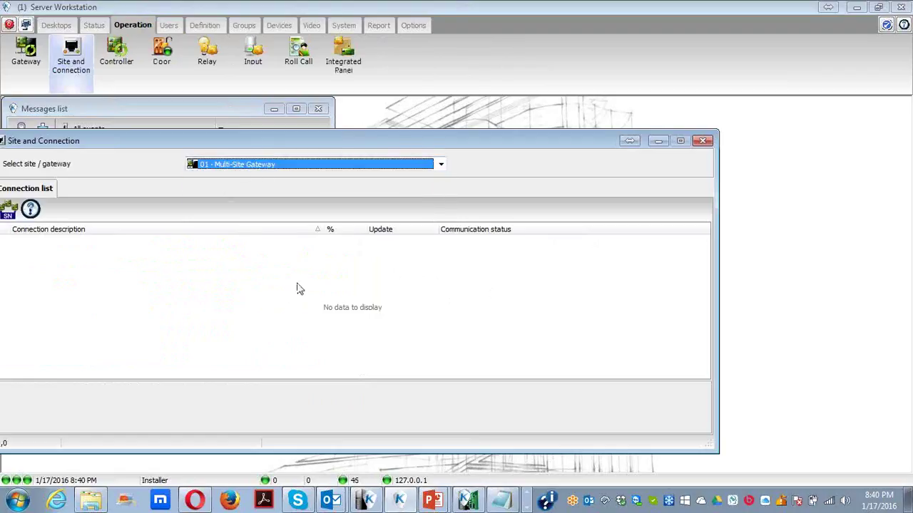
{"action": "left_click", "coordinate": [242, 165]}
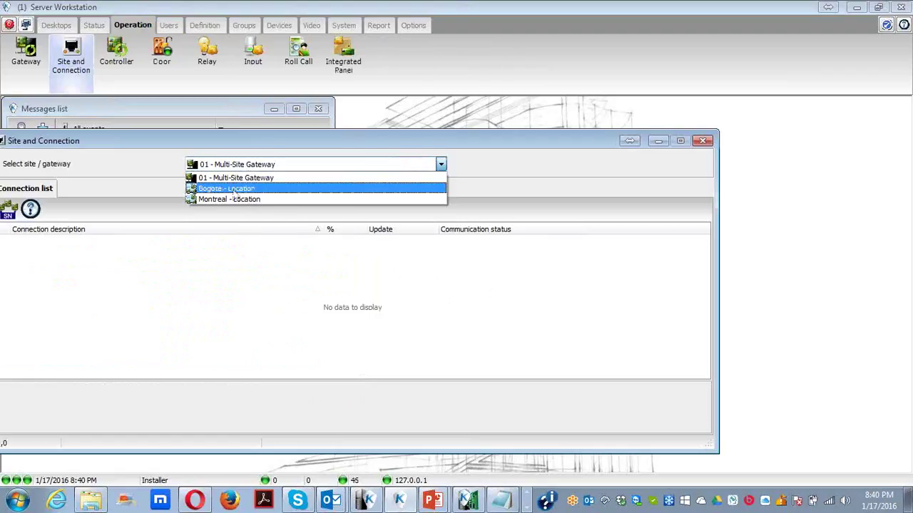
{"action": "left_click", "coordinate": [233, 189]}
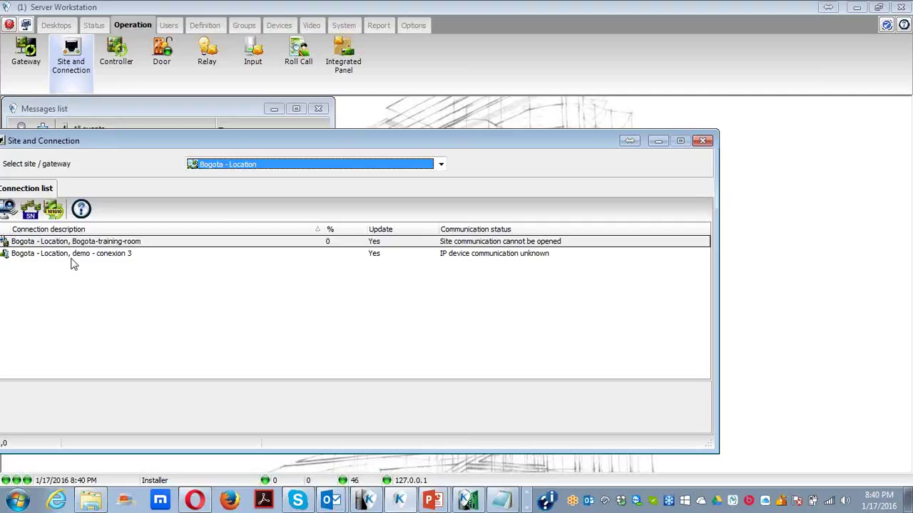
{"action": "left_click", "coordinate": [211, 167]}
{"action": "left_click", "coordinate": [221, 198]}
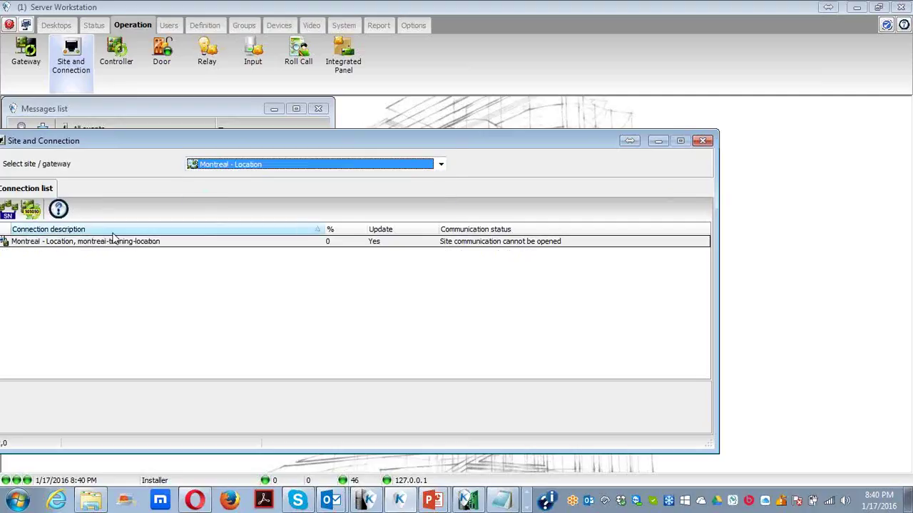
{"action": "left_click", "coordinate": [702, 141]}
{"action": "left_click", "coordinate": [319, 109]}
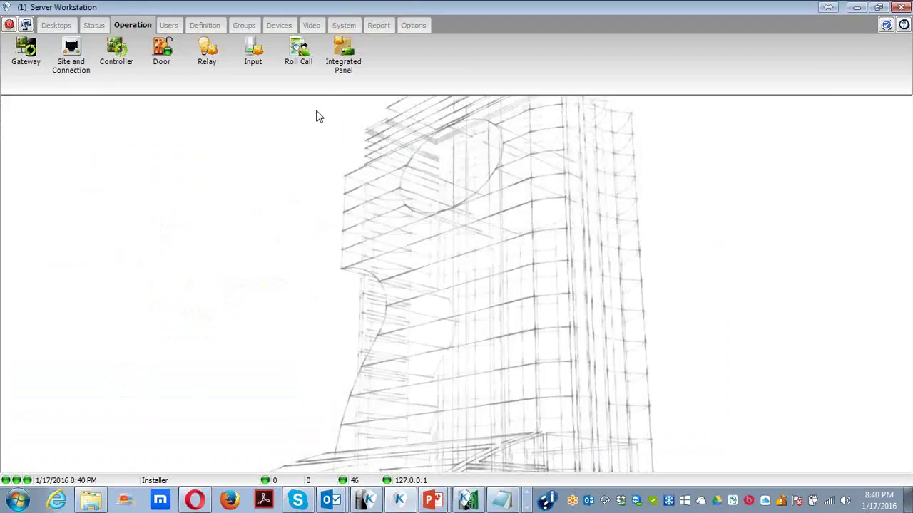
Run an immediate data backup from the Backup Scheduler, using the default folder and a self-extracting compressed file.
{"action": "left_click", "coordinate": [402, 25]}
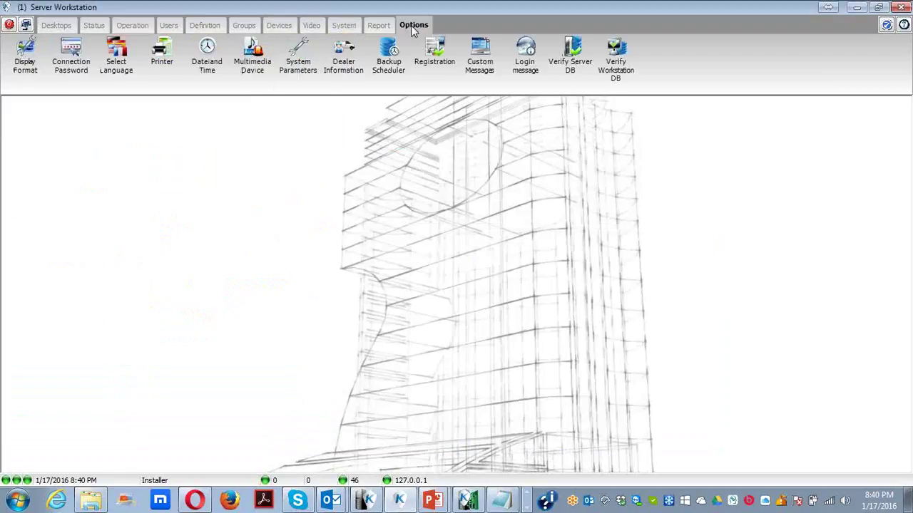
{"action": "left_click", "coordinate": [400, 60]}
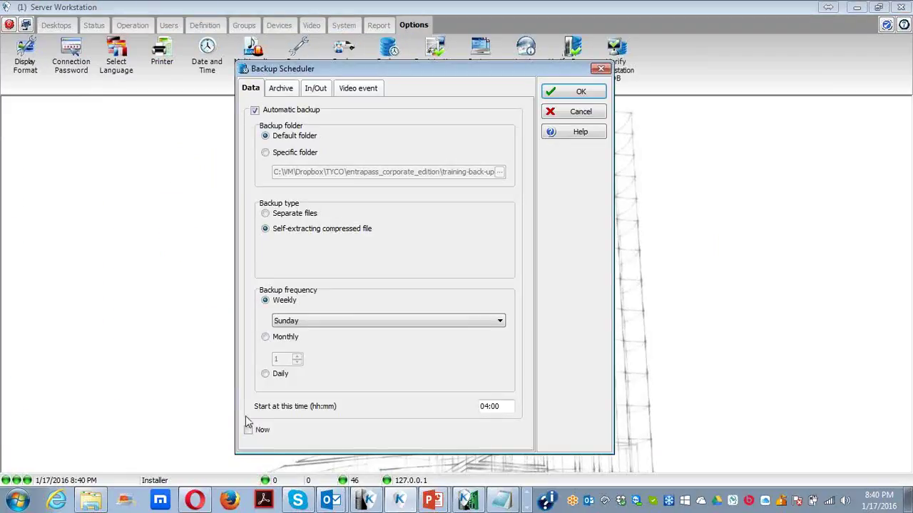
{"action": "left_click", "coordinate": [249, 431]}
{"action": "left_click", "coordinate": [571, 91]}
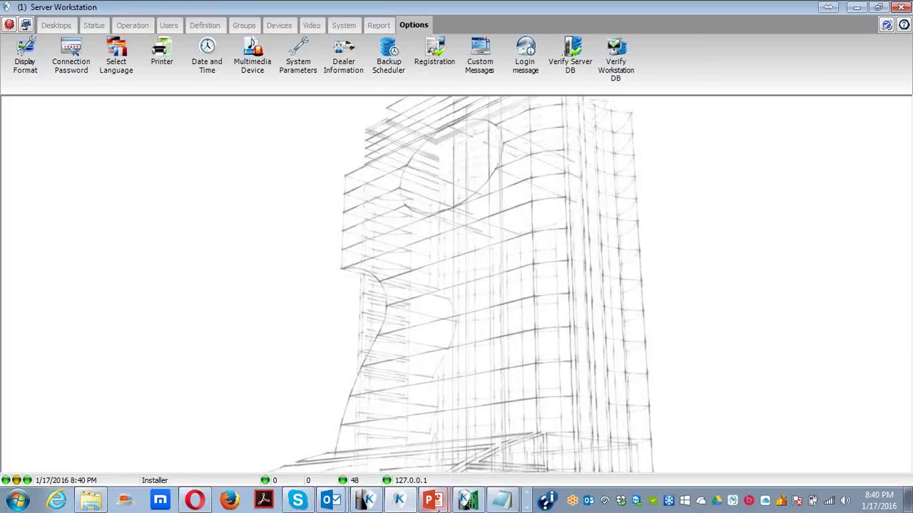
{"action": "mouse_move", "coordinate": [431, 504]}
{"action": "left_click", "coordinate": [402, 505]}
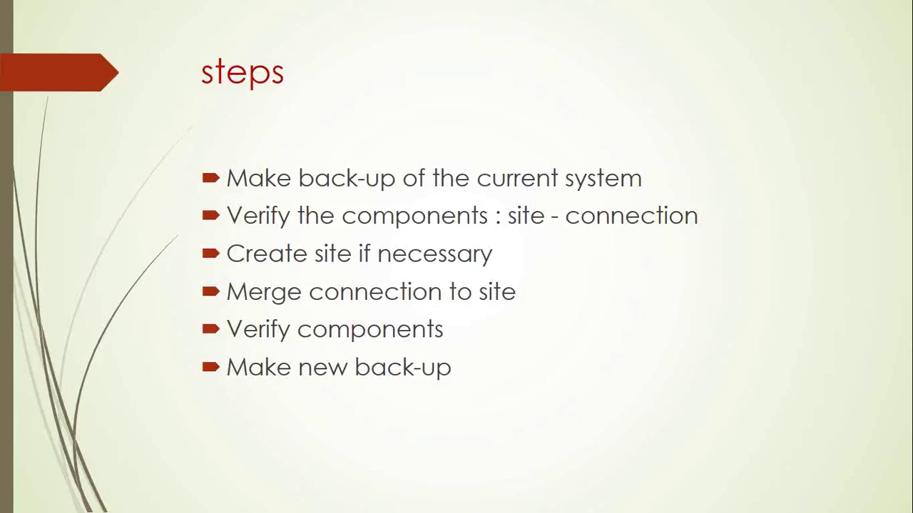
{"action": "key", "text": "Right"}
{"action": "key", "text": "Right"}
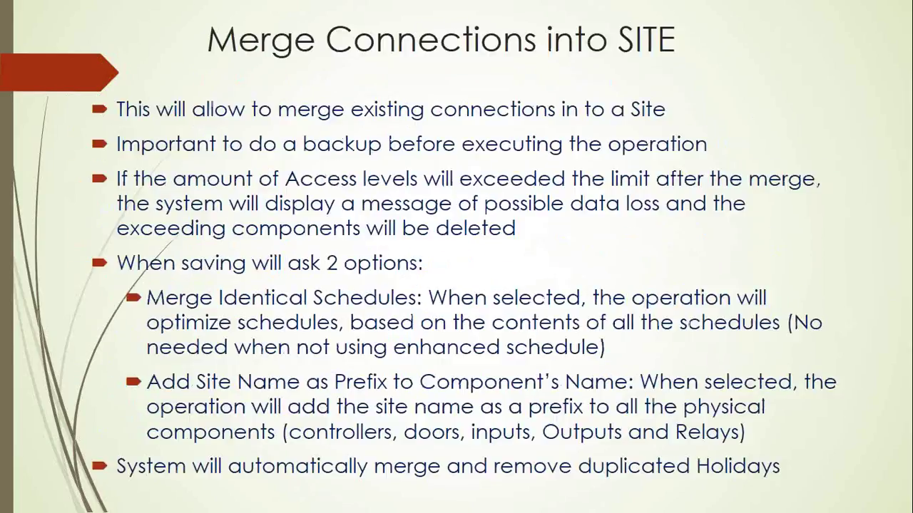